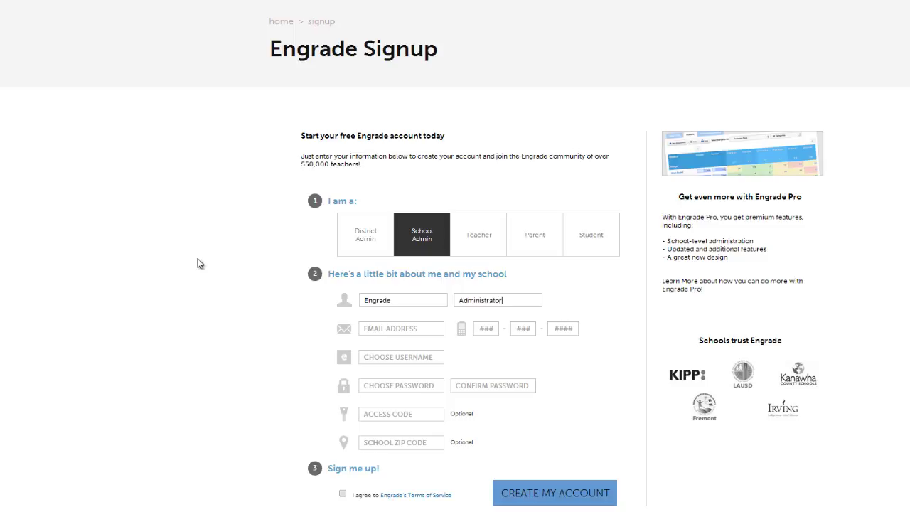
Fill in the administrator's e-mail address and phone number on the signup form
text(55555555)
text(55)
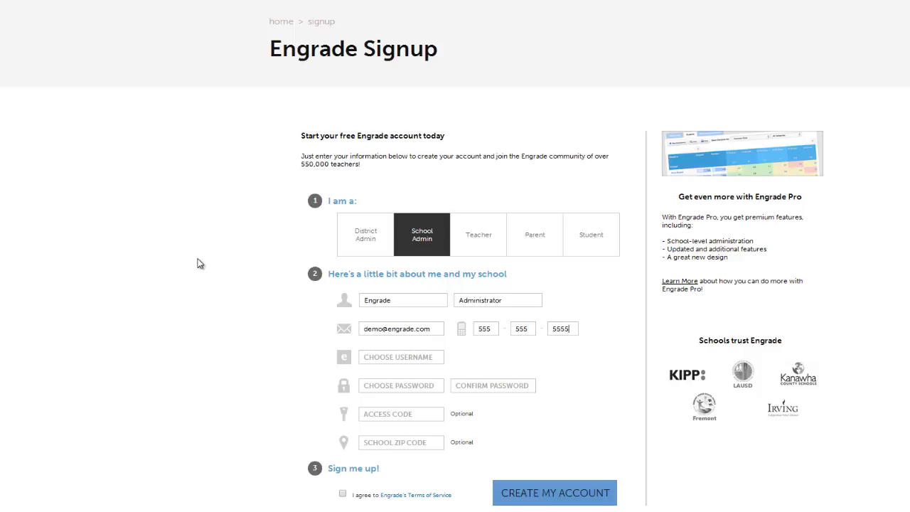
Choose the username engradeadministrator12, then enter and confirm the account password
click(364, 358)
text(engradeadministrator12)
key(Tab)
text(••••••••••)
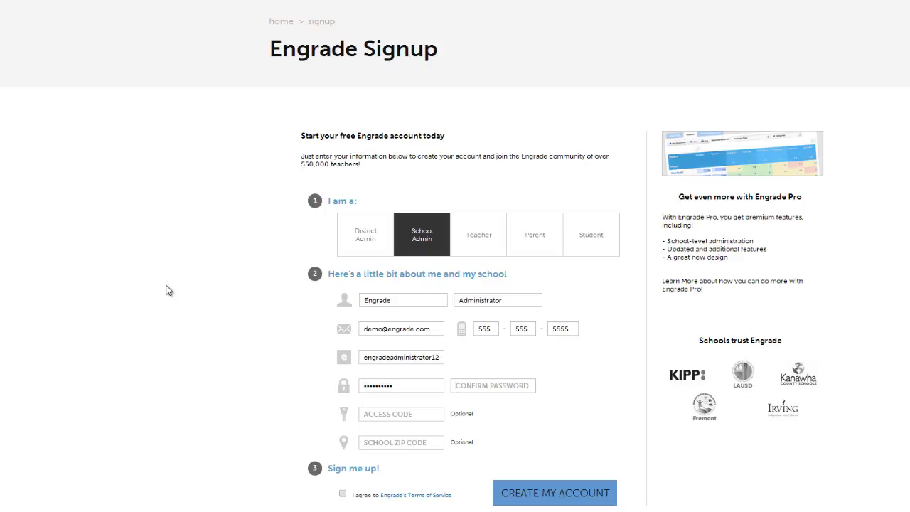
text(••••••••••)
Enter the school's zip code, agree to the Terms of Service, and create the account
click(418, 444)
text(90401)
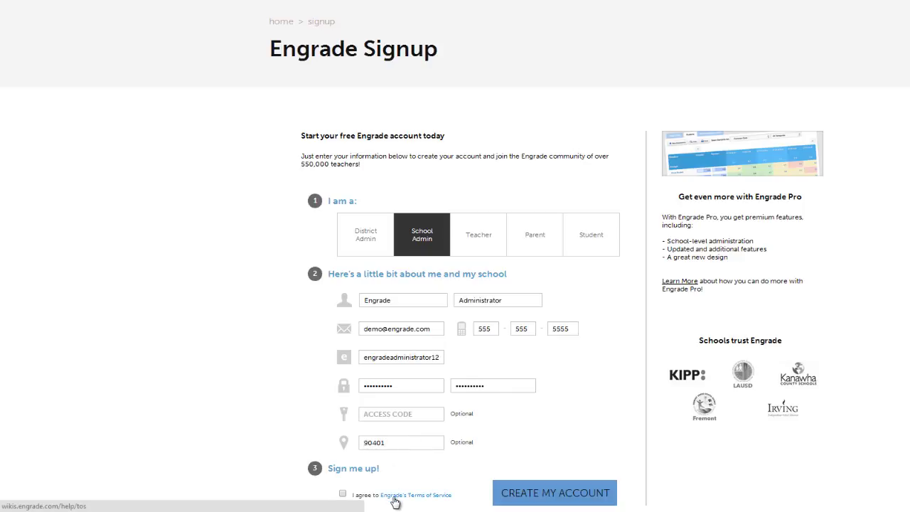
click(343, 494)
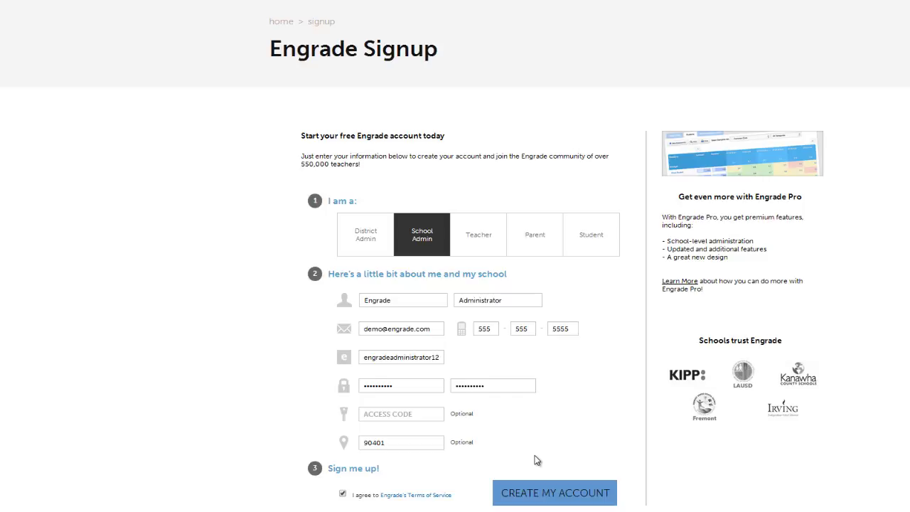
click(535, 485)
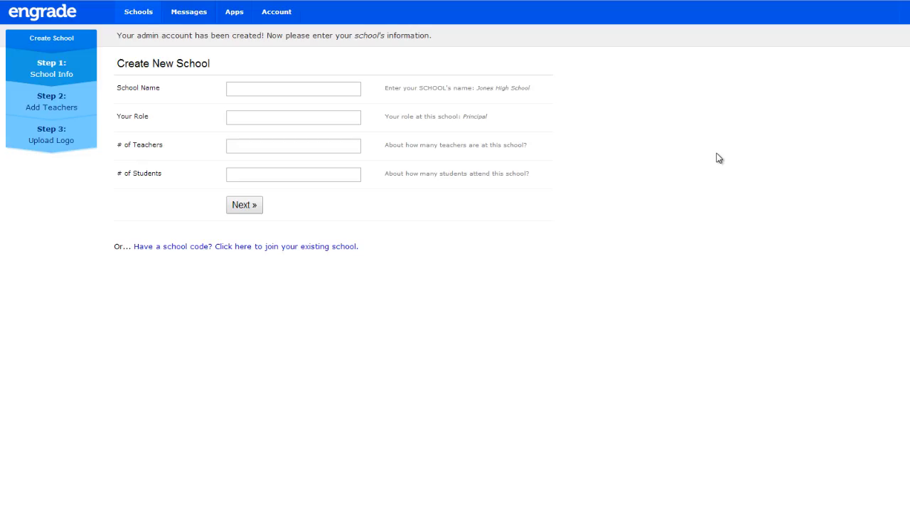
Submit the new school as Engrade Elementary School with role Principal, 10 teachers, and 50 students
click(335, 90)
text(Engra)
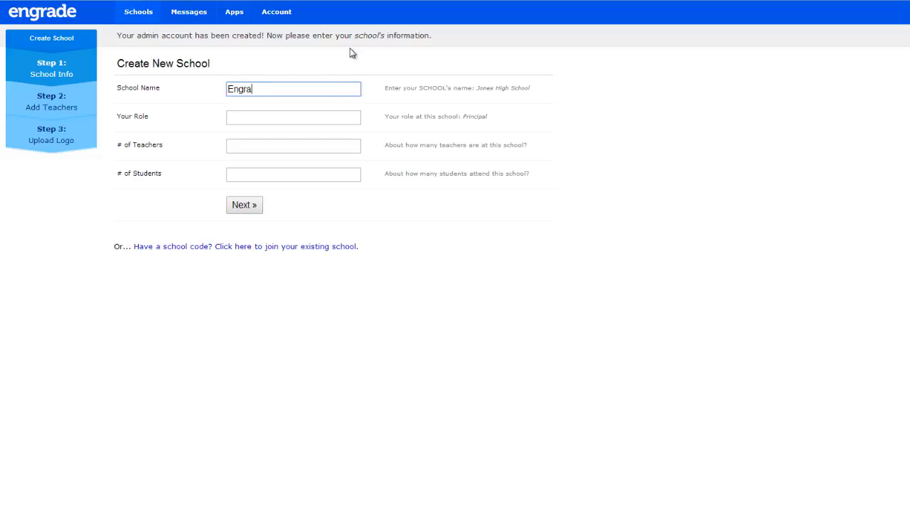
text(de Elementary School)
key(Tab)
text(Principal)
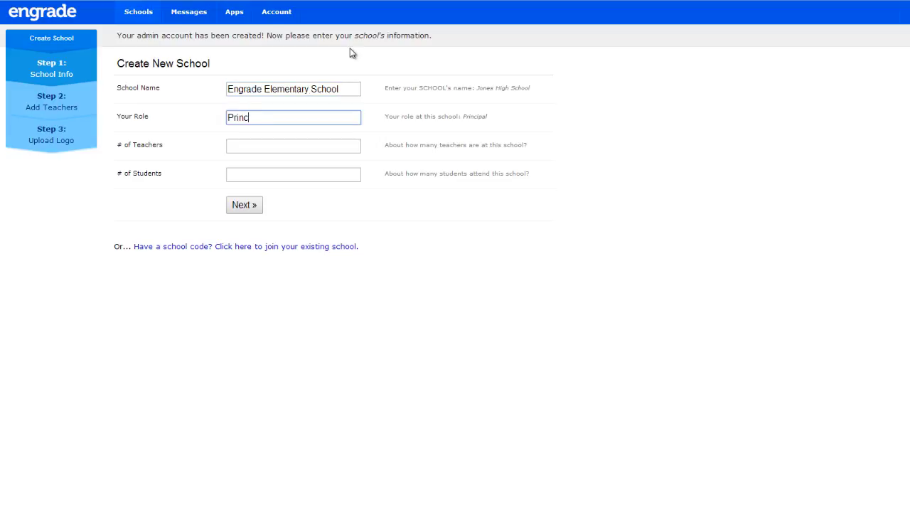
key(Tab)
text(10)
key(Tab)
text(50)
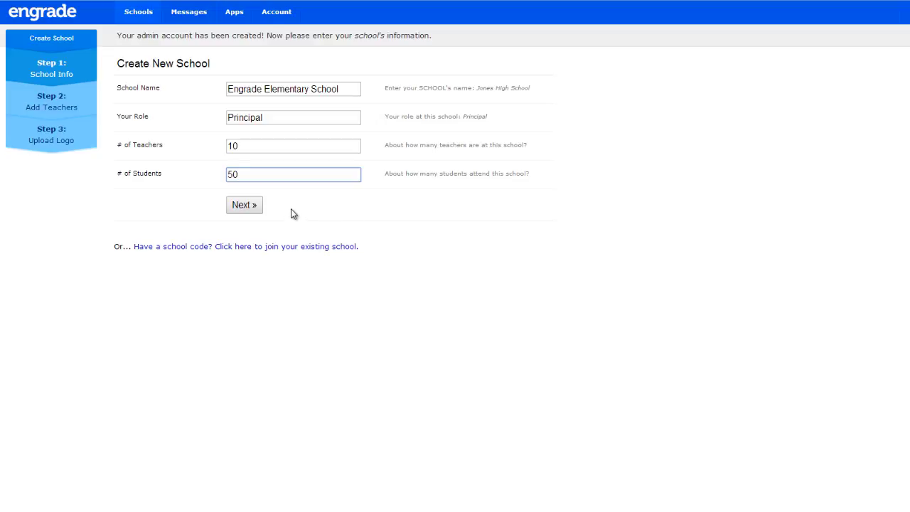
click(248, 208)
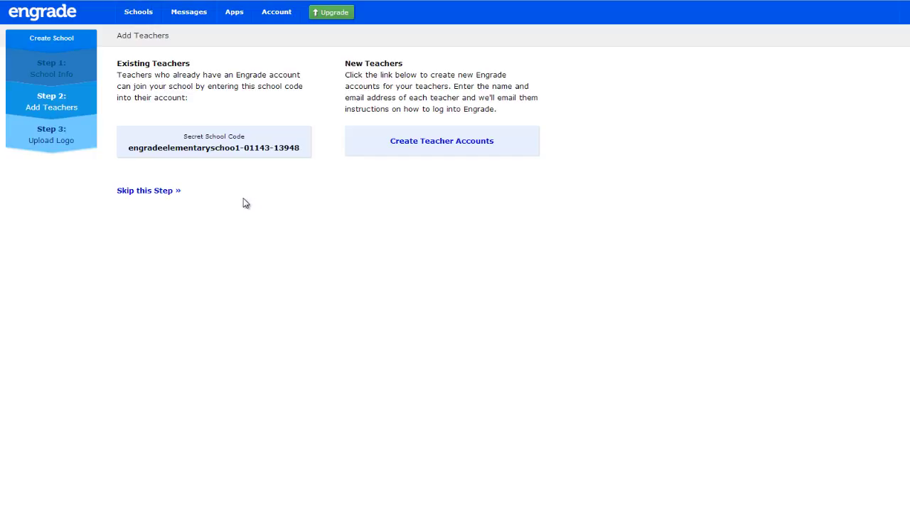
Skip adding teachers and upload engrade-e.jpg as the school's logo
click(169, 191)
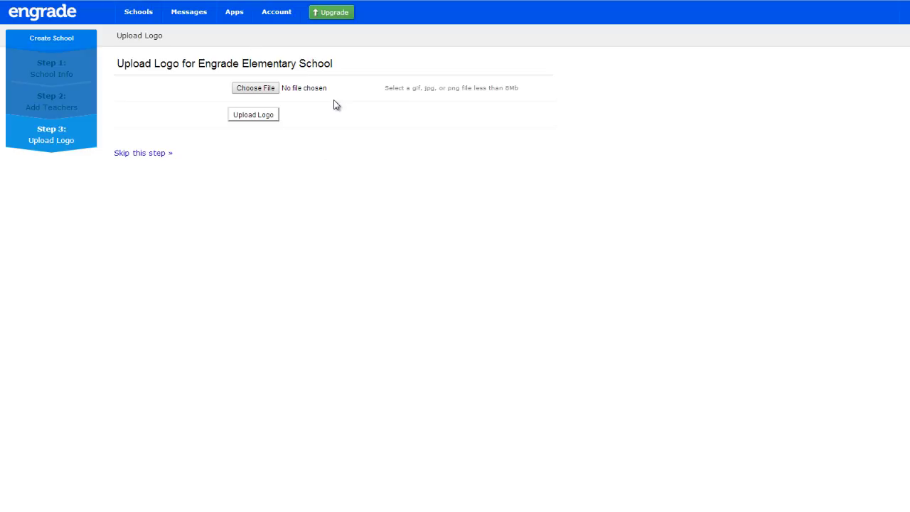
click(266, 93)
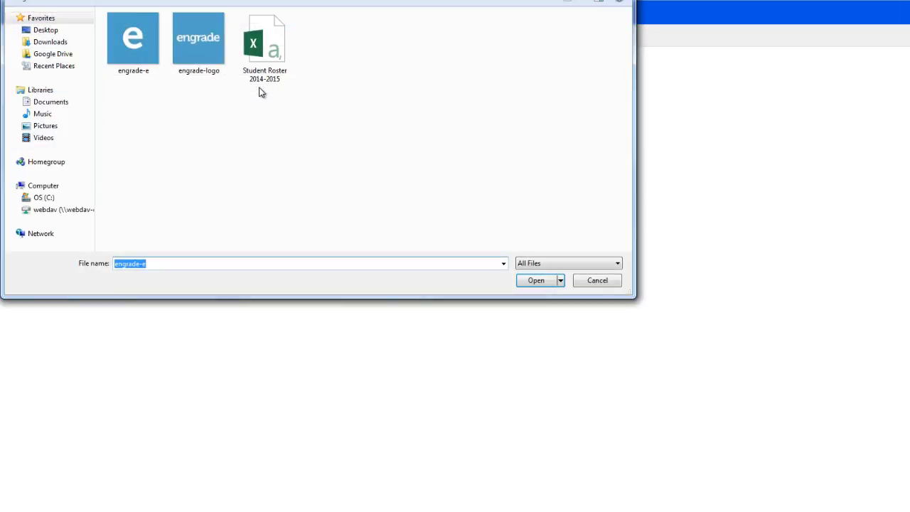
click(138, 45)
click(536, 281)
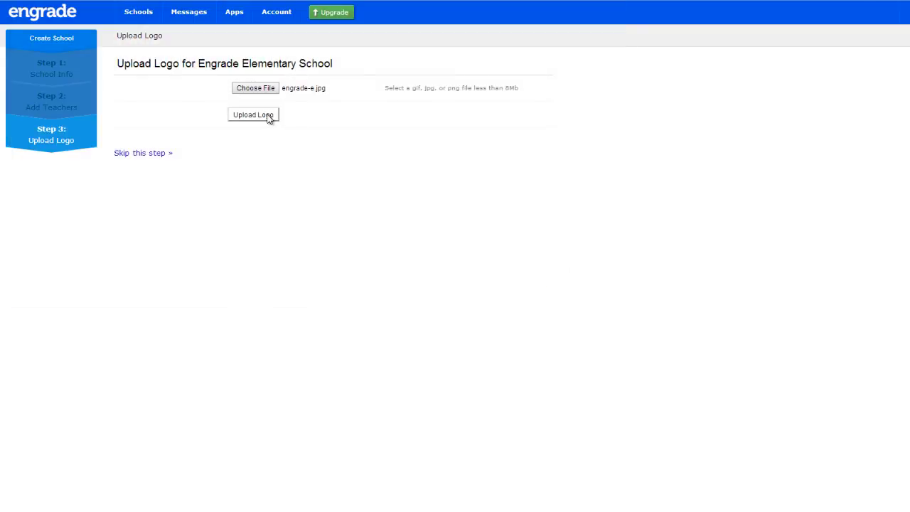
click(269, 117)
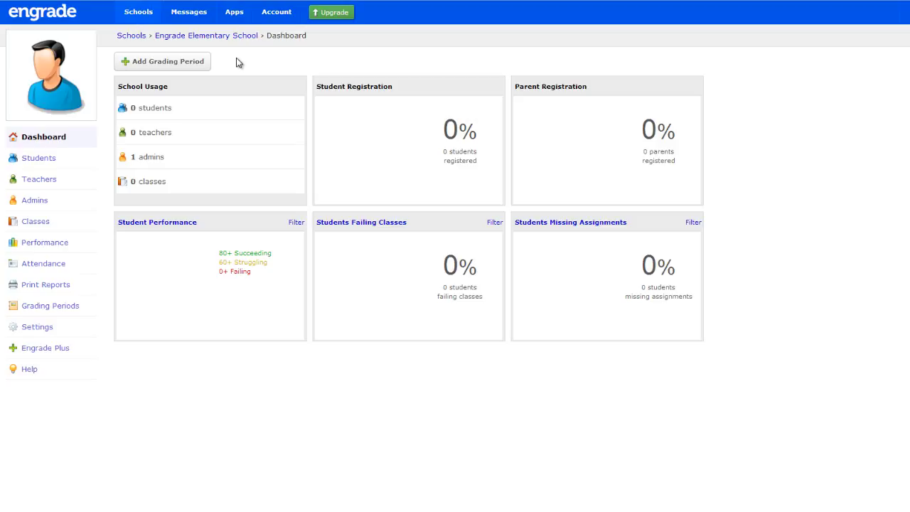
Start a new grading period for school year 2014-2015, keeping it as grading period 1
click(61, 307)
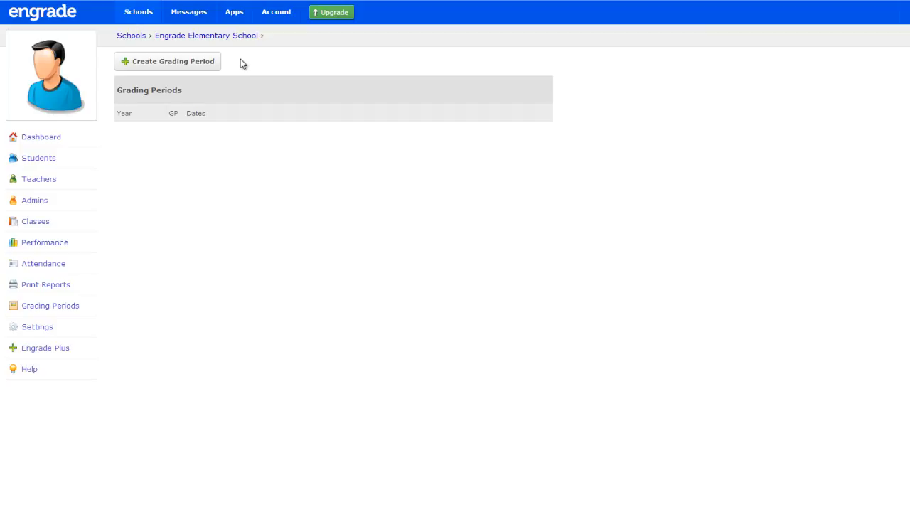
click(206, 66)
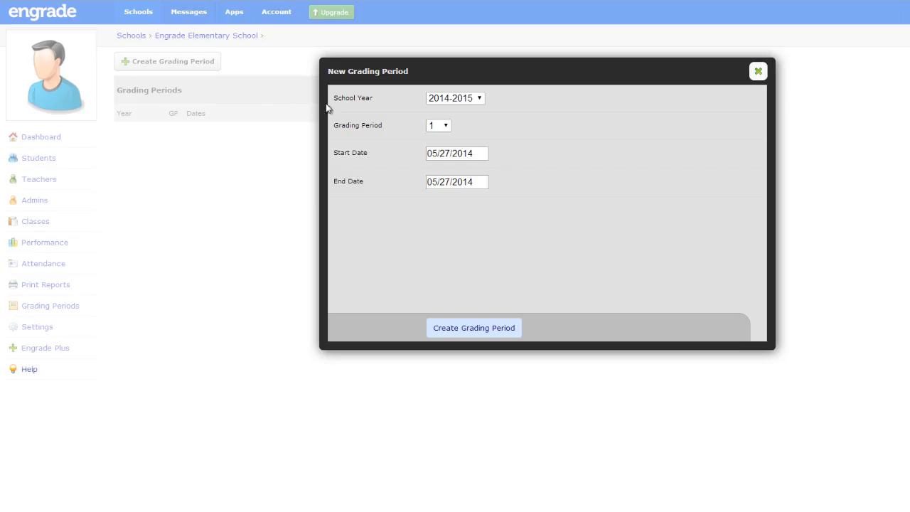
click(480, 99)
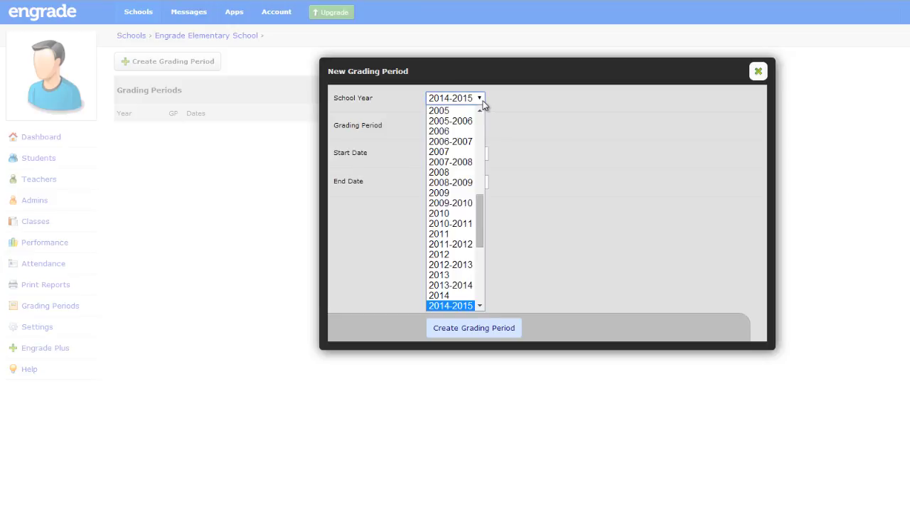
click(482, 101)
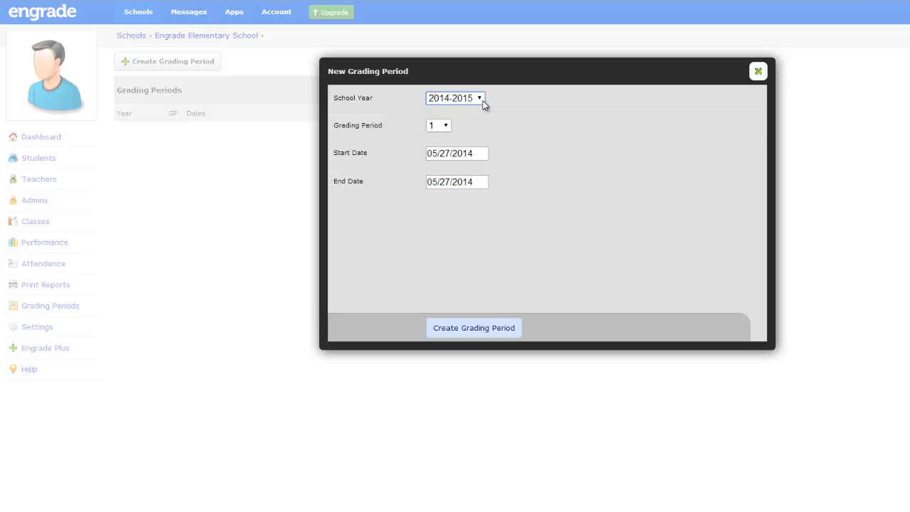
click(447, 127)
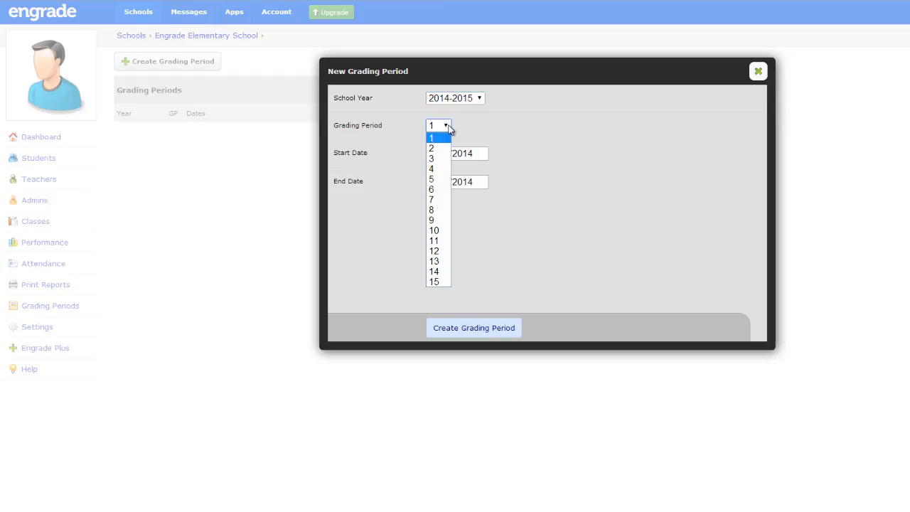
click(448, 126)
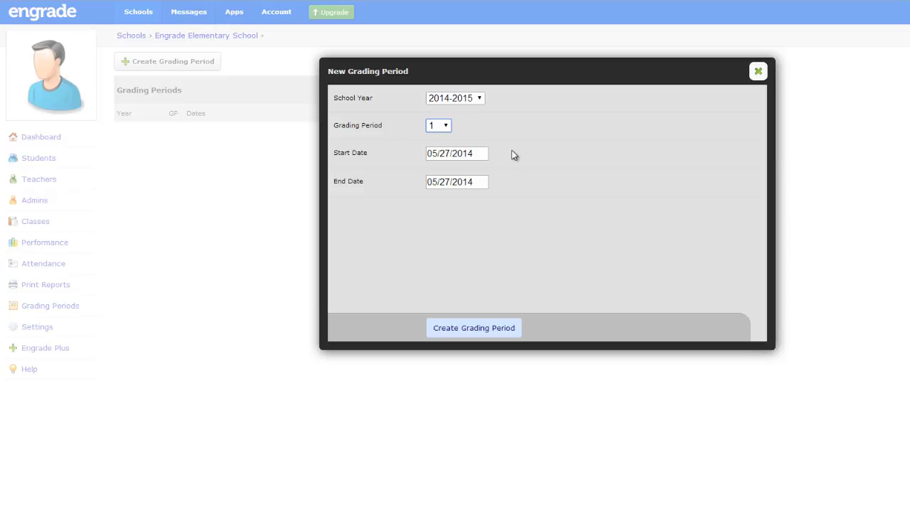
Set the new grading period's start date to 08/04/2014
click(470, 153)
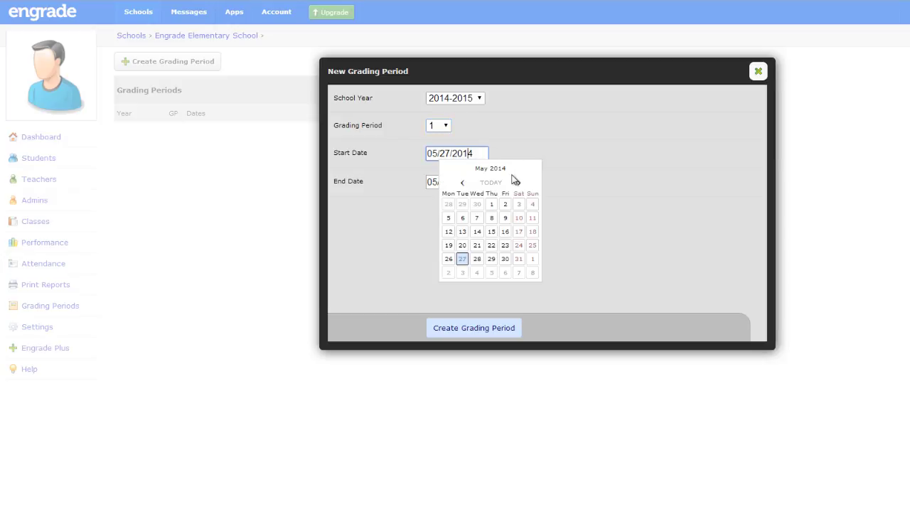
click(520, 183)
click(519, 182)
click(519, 183)
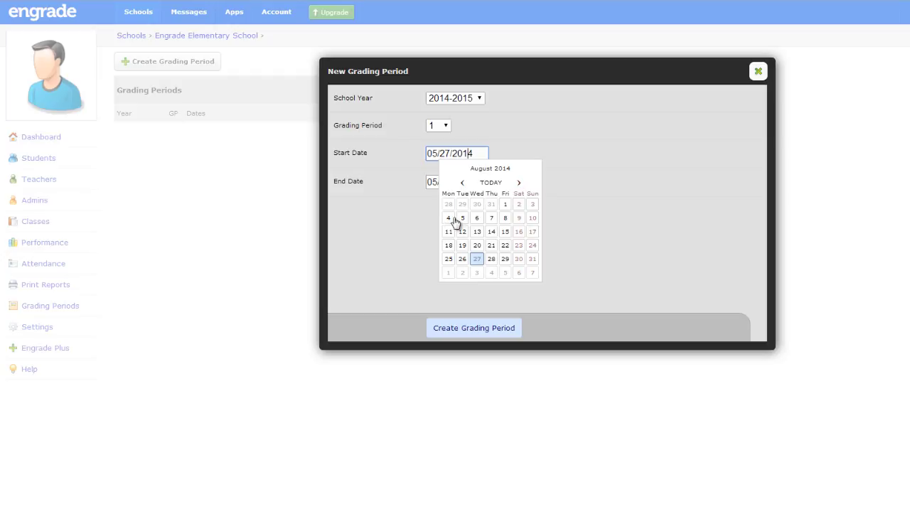
click(449, 219)
Set the end date to 05/29/2015 and create the grading period
click(451, 184)
click(520, 211)
click(522, 211)
click(521, 211)
click(522, 211)
click(521, 211)
click(521, 211)
click(521, 211)
click(521, 211)
click(522, 211)
click(521, 211)
click(522, 211)
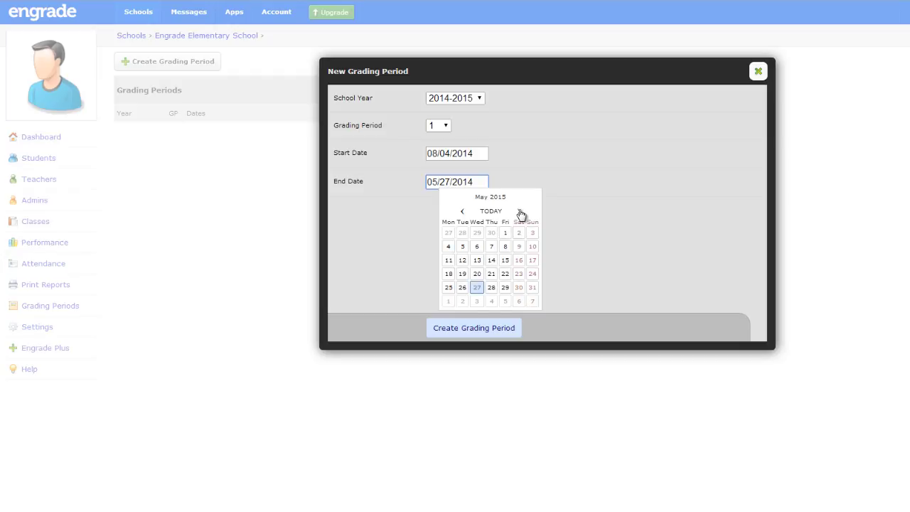
click(507, 288)
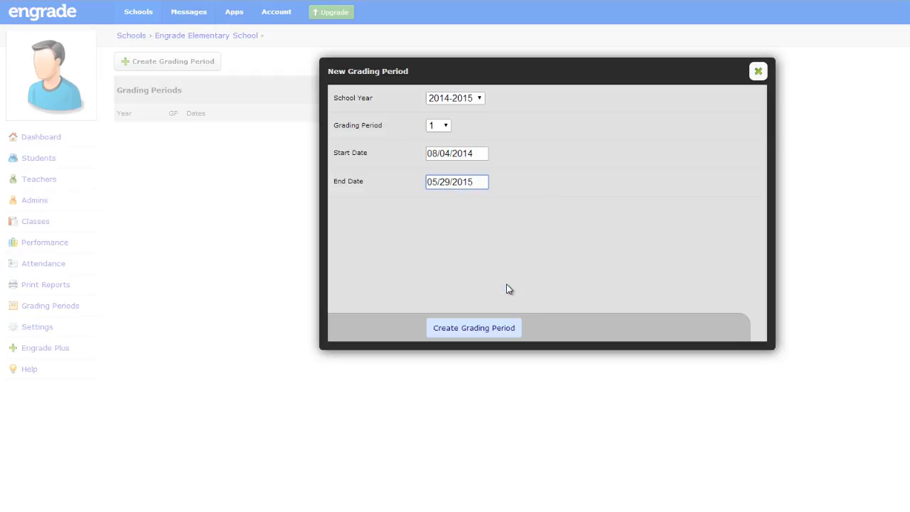
click(490, 328)
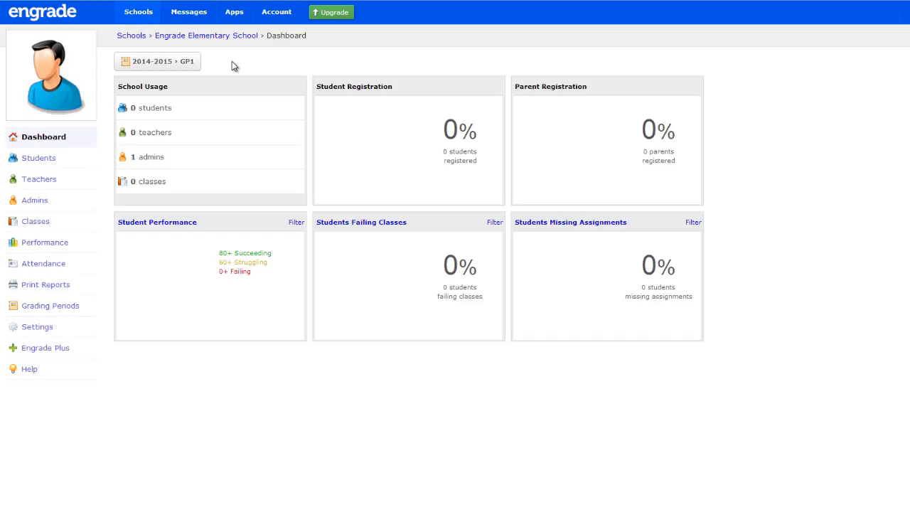
Open the roster CSV upload page for the school's students and download the CSV template
click(39, 158)
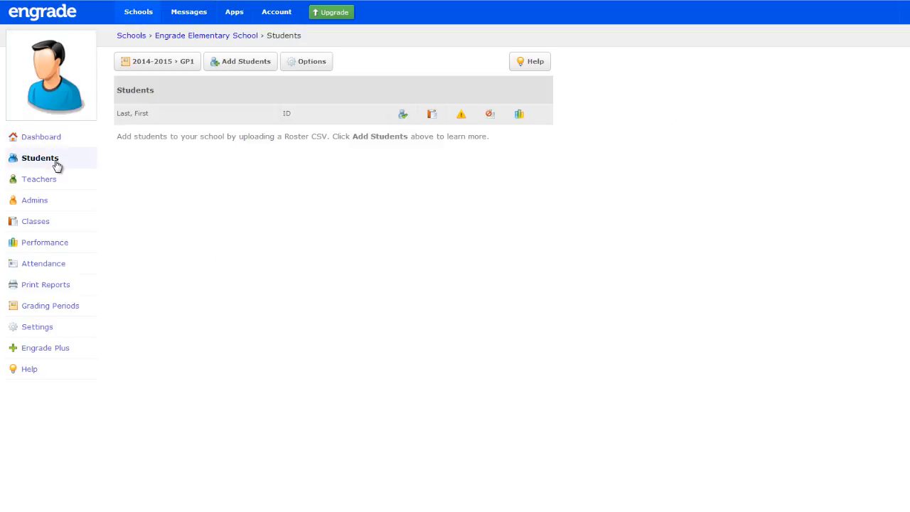
click(241, 62)
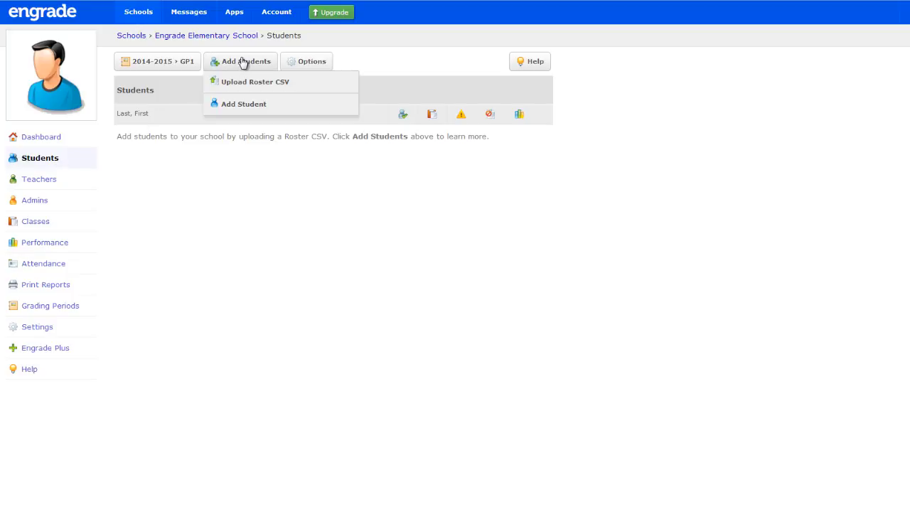
click(307, 89)
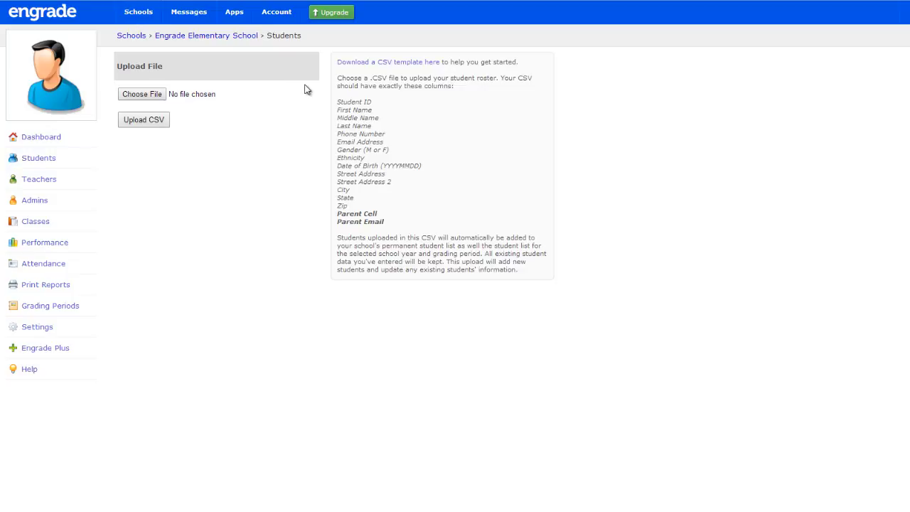
click(347, 64)
Upload the Student Roster 2014-2015 CSV file and confirm adding its students
click(155, 98)
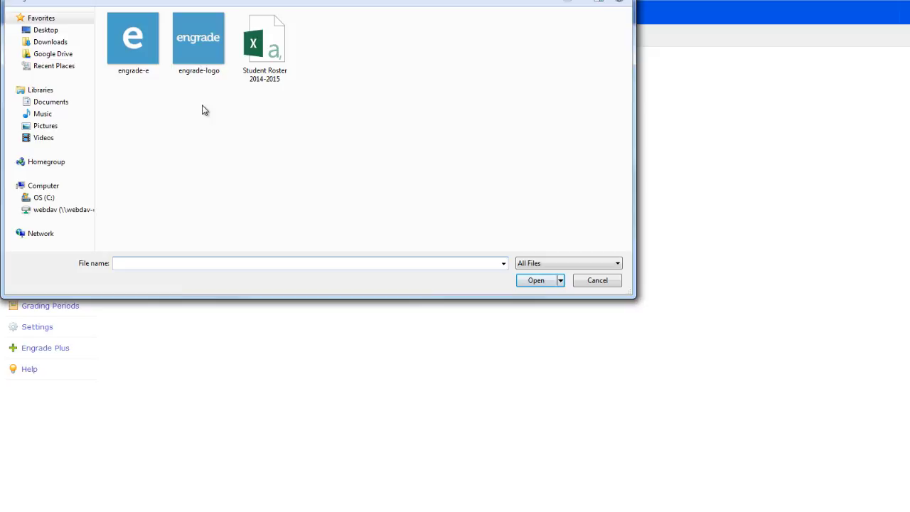
click(252, 61)
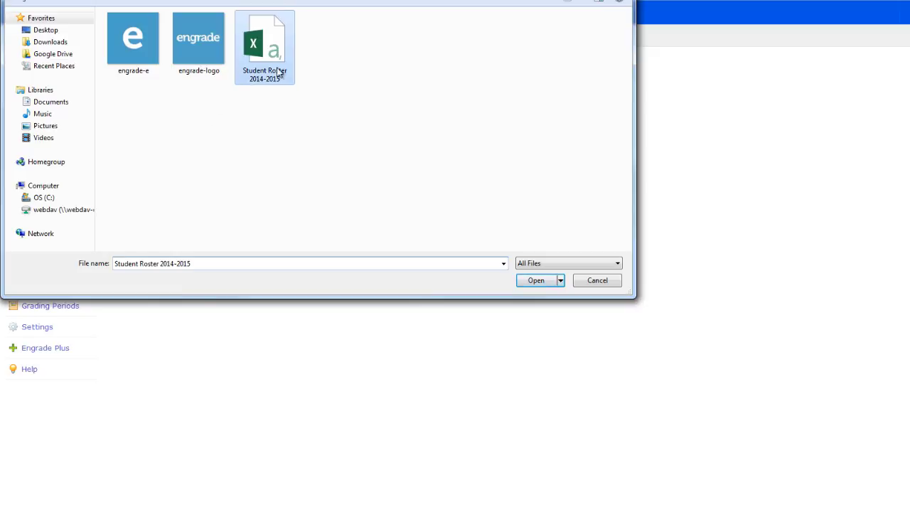
click(532, 281)
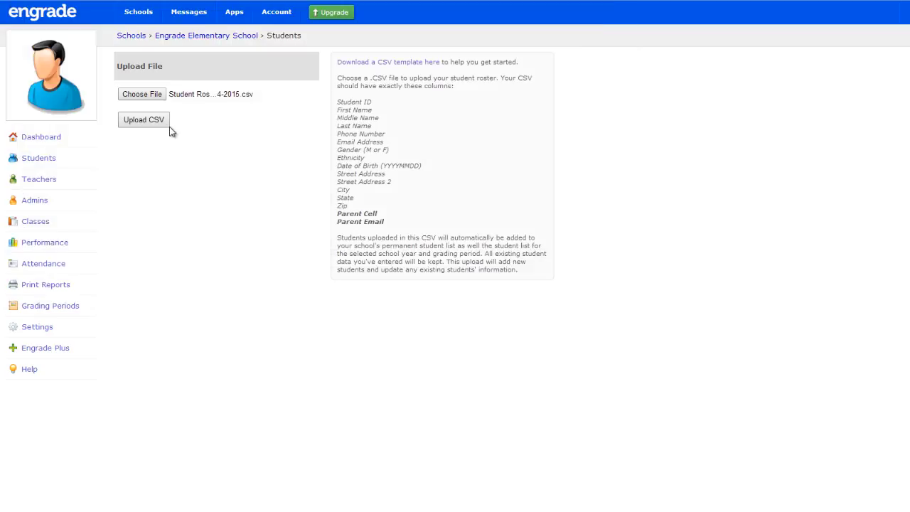
click(144, 120)
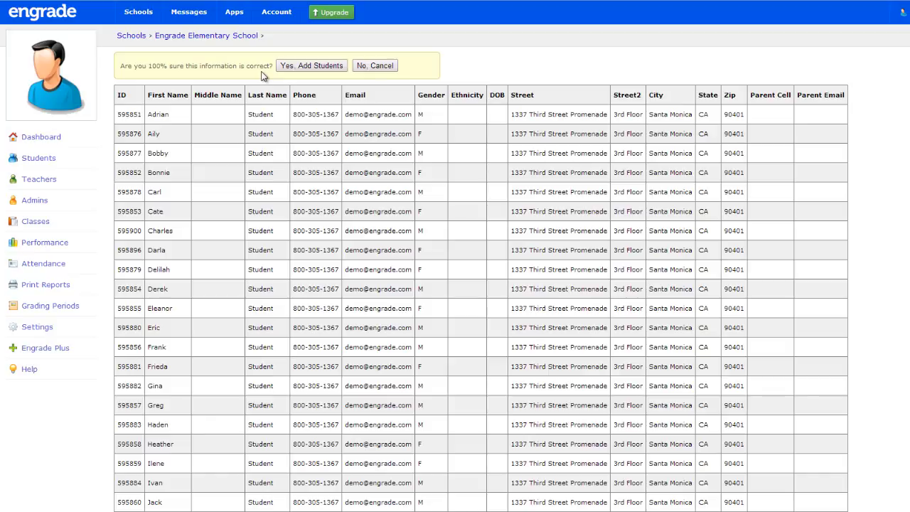
click(297, 66)
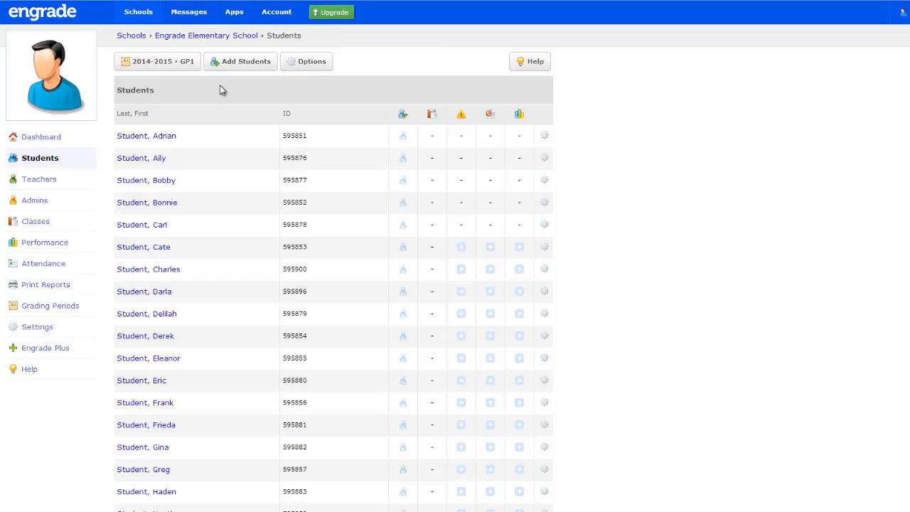
Add a single student to the school manually, entering the student ID, first name and last name
click(242, 62)
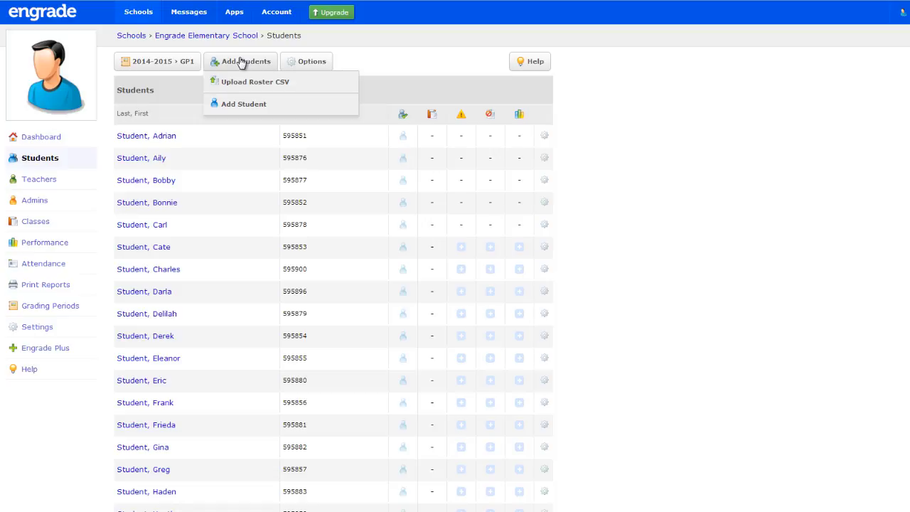
click(246, 104)
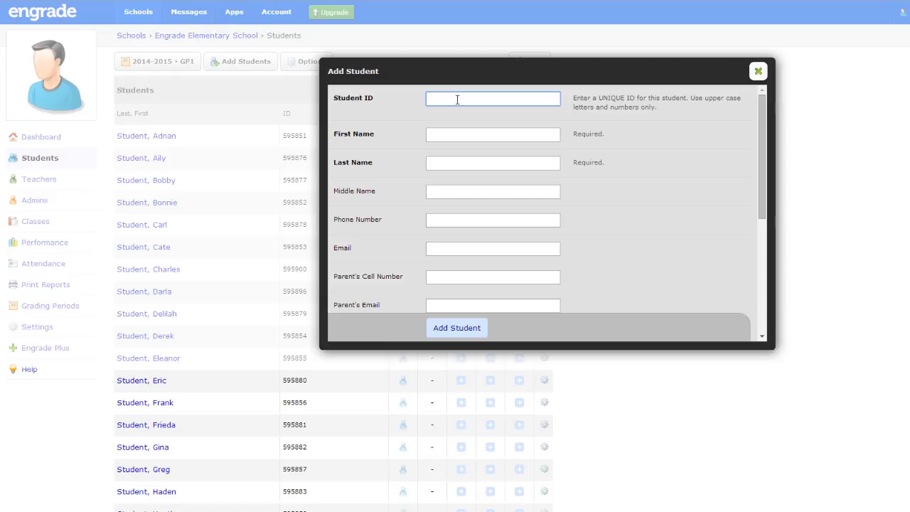
text(898175)
key(Tab)
text(Anne)
key(Tab)
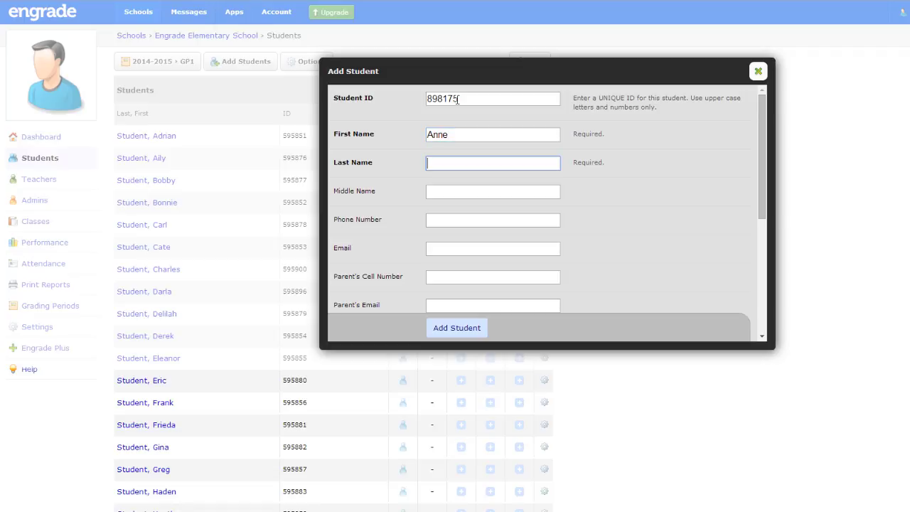
text(Student)
click(456, 333)
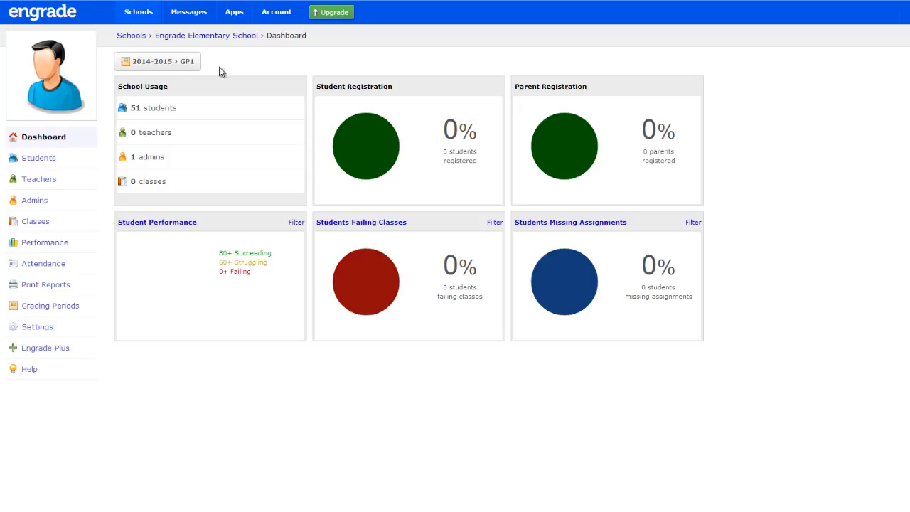
Create Engrade accounts for all listed students, keeping the prefilled email addresses, and submit the registration form
click(43, 158)
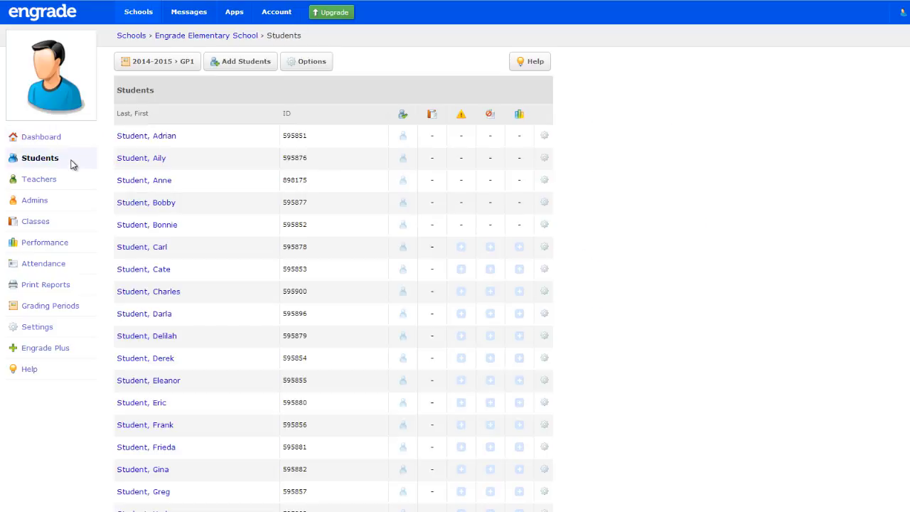
click(296, 63)
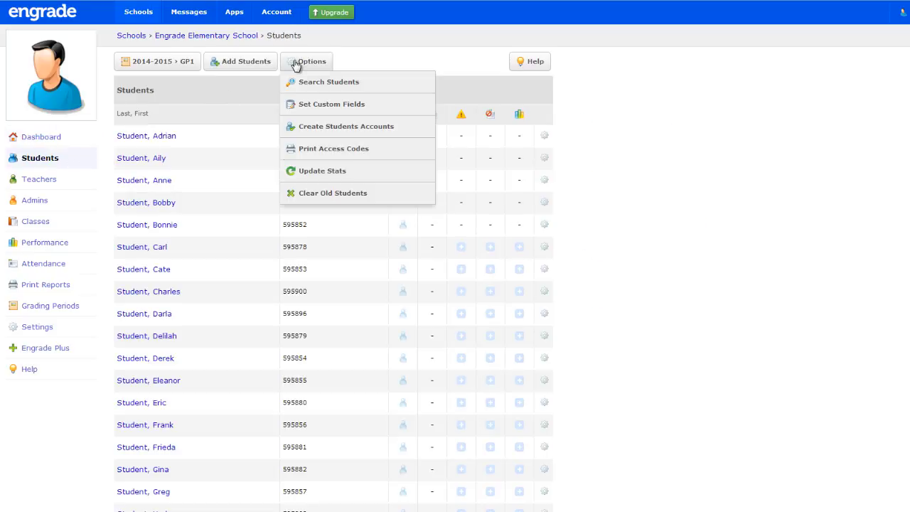
click(325, 129)
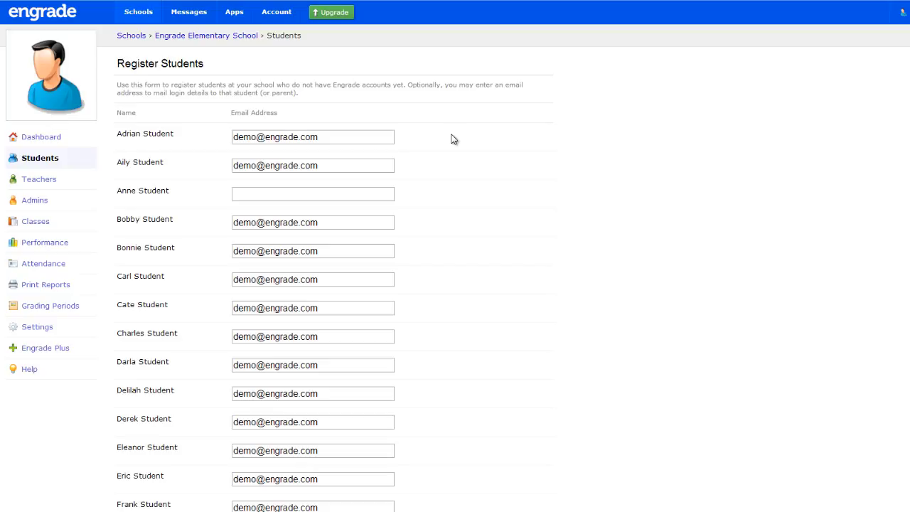
scroll(420, 253, down, 13)
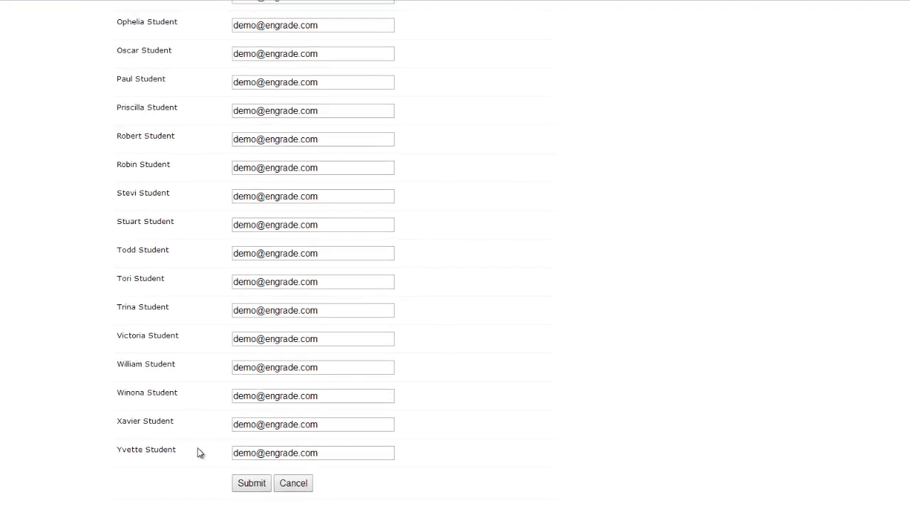
click(251, 484)
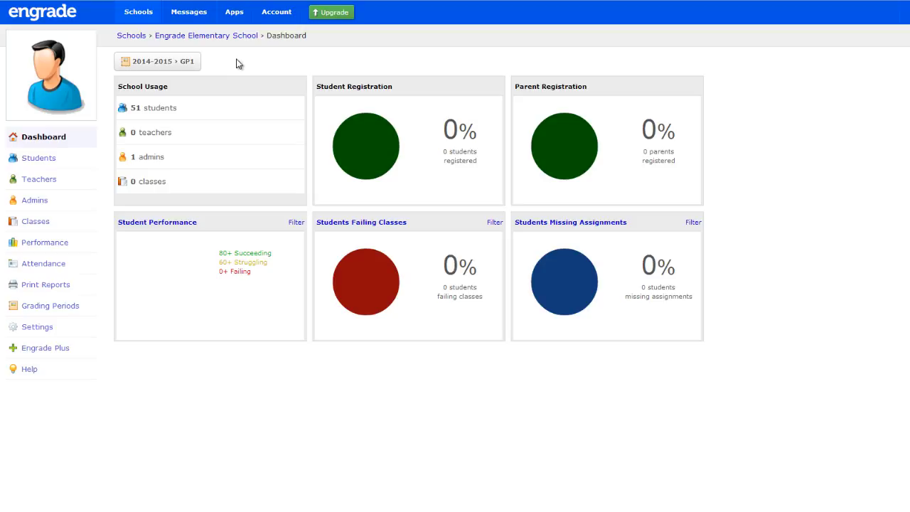
Start a new account under the first listed student's accounts and change the account name to the parent's name
click(53, 163)
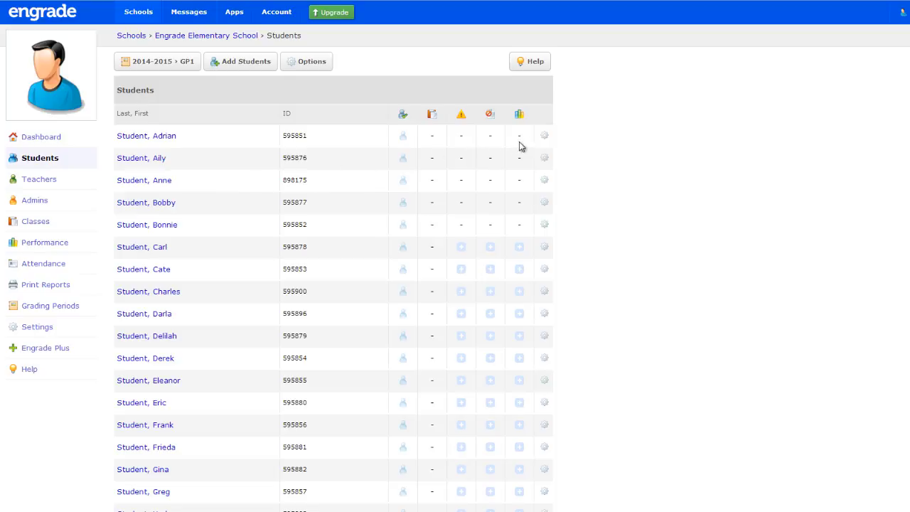
click(545, 135)
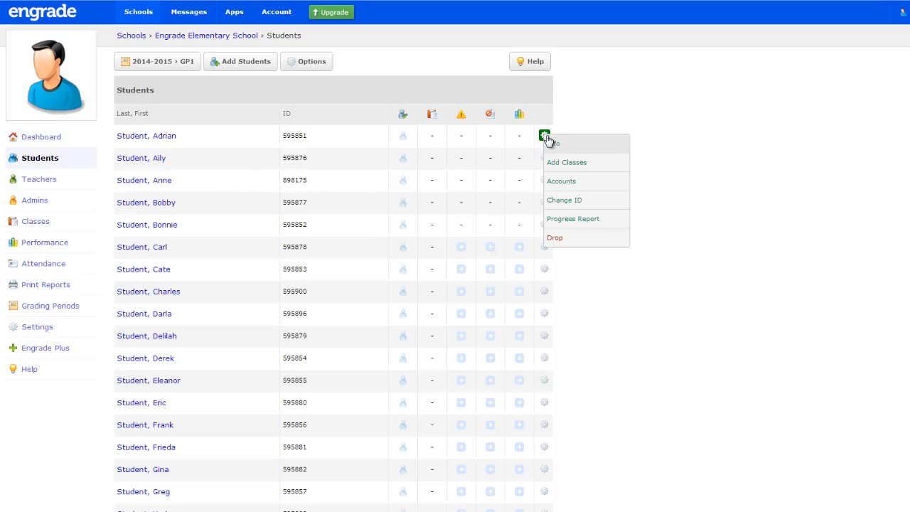
click(580, 186)
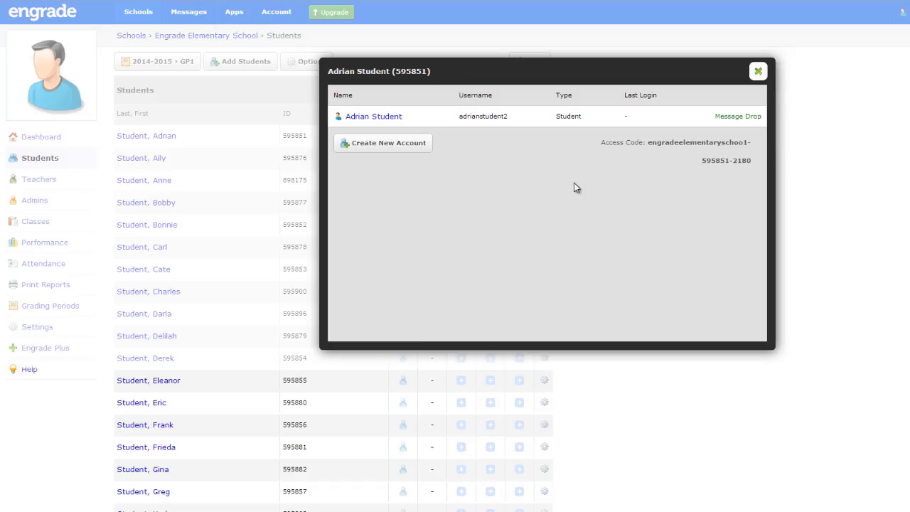
click(411, 147)
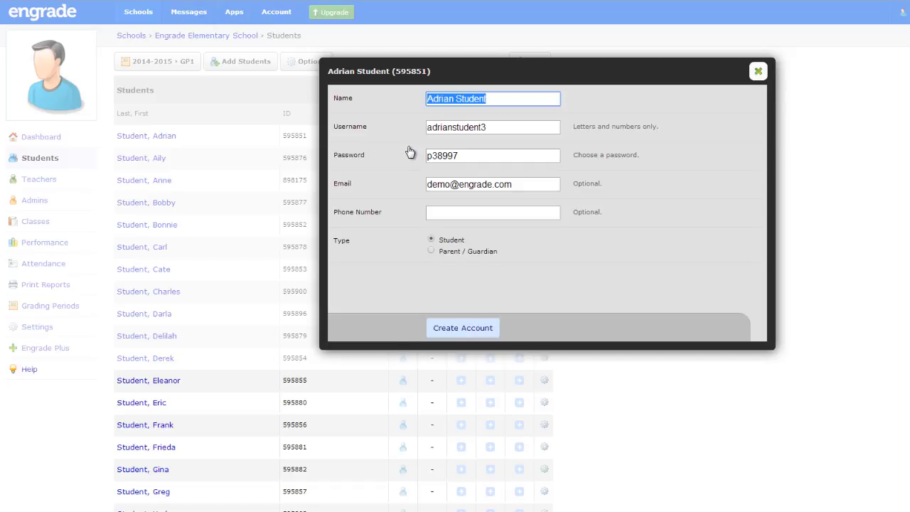
click(499, 100)
key(BackSpace)
key(BackSpace)
key(BackSpace)
key(BackSpace)
key(BackSpace)
key(BackSpace)
key(BackSpace)
text(Parent)
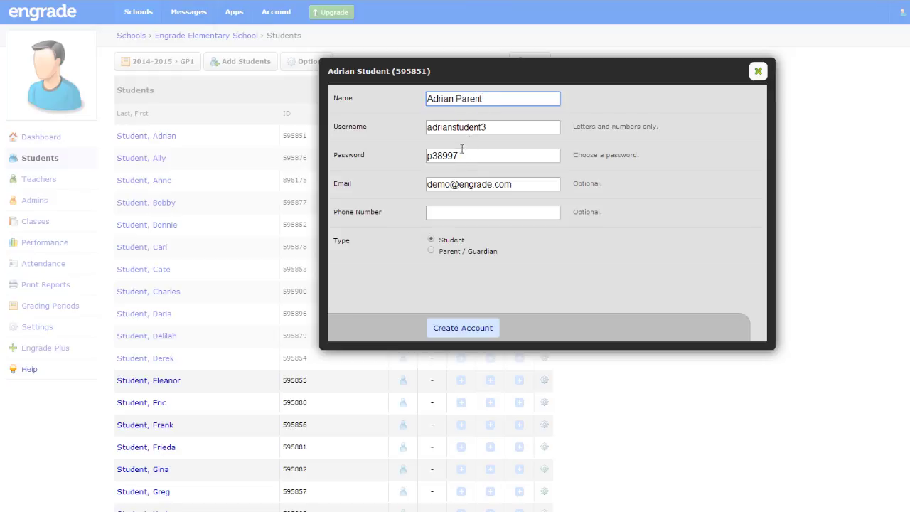
Enter the parent's phone number, set the account type to Parent / Guardian, and create the account
click(456, 210)
text(555)
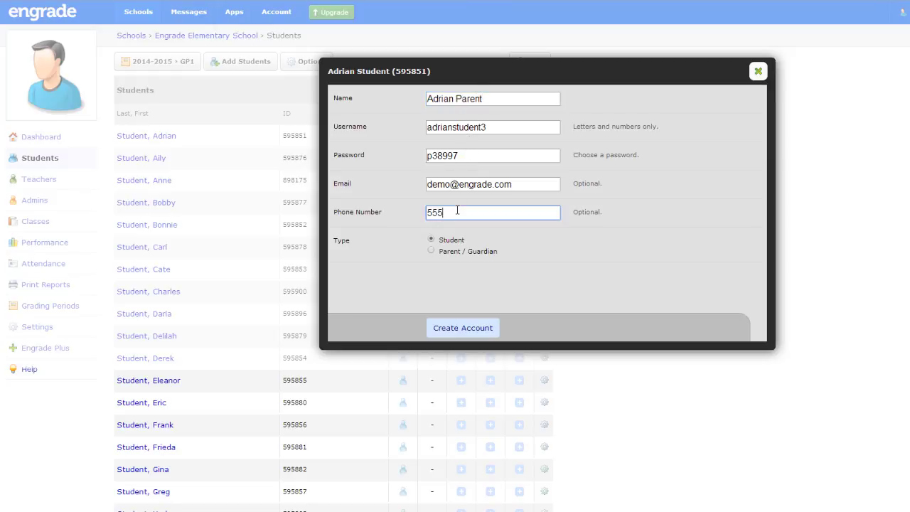
text(5555555)
click(431, 252)
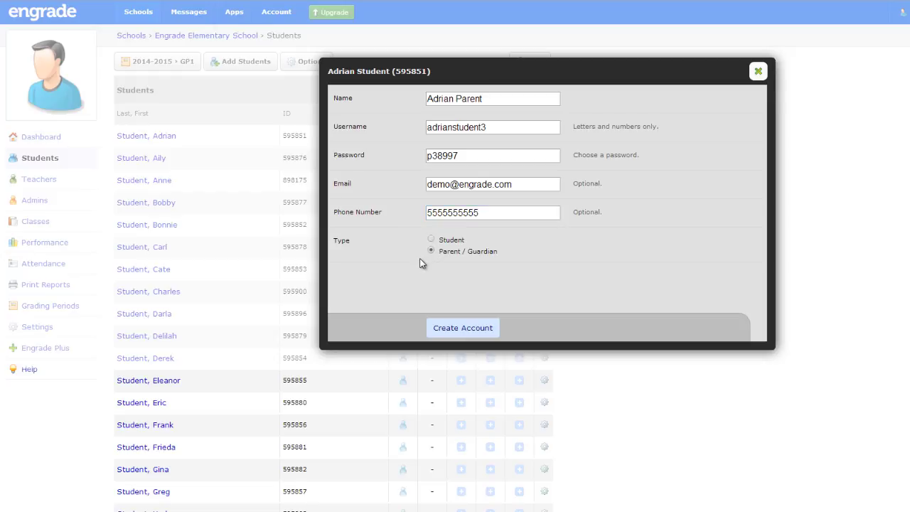
click(459, 328)
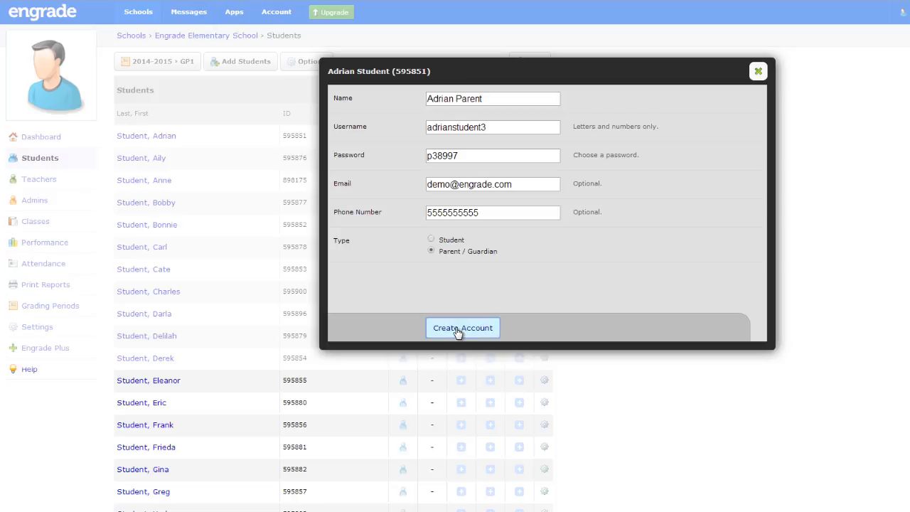
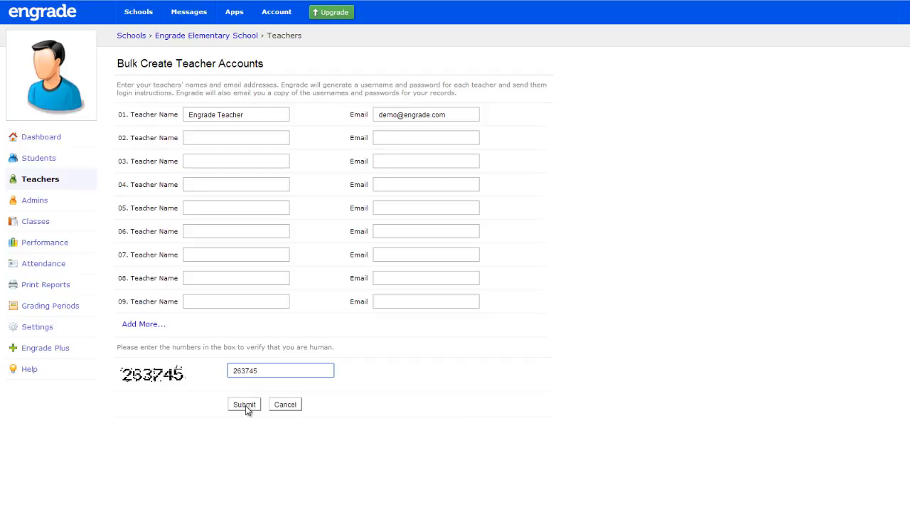
Submit the bulk teacher form to create the Engrade Teacher account
click(245, 406)
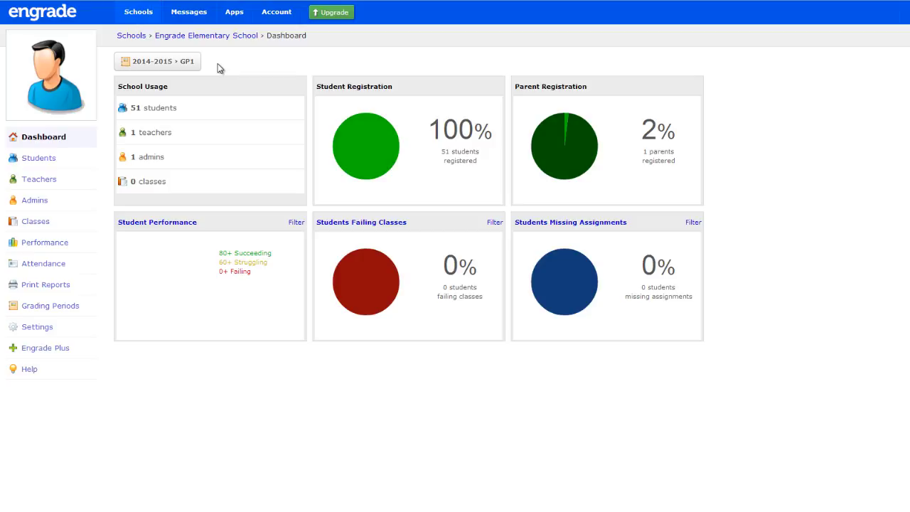
Start a new school admin named Engrade Administrator and set the position to Assistant Principal
click(69, 204)
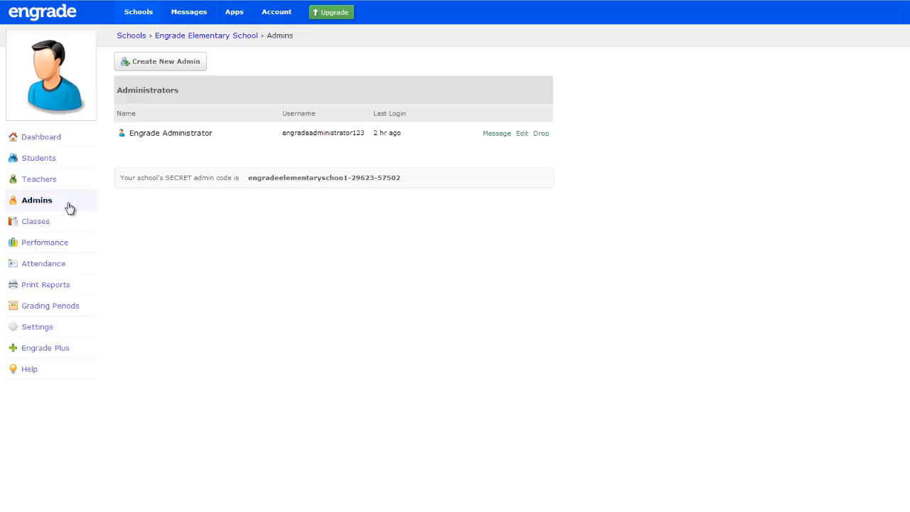
click(184, 63)
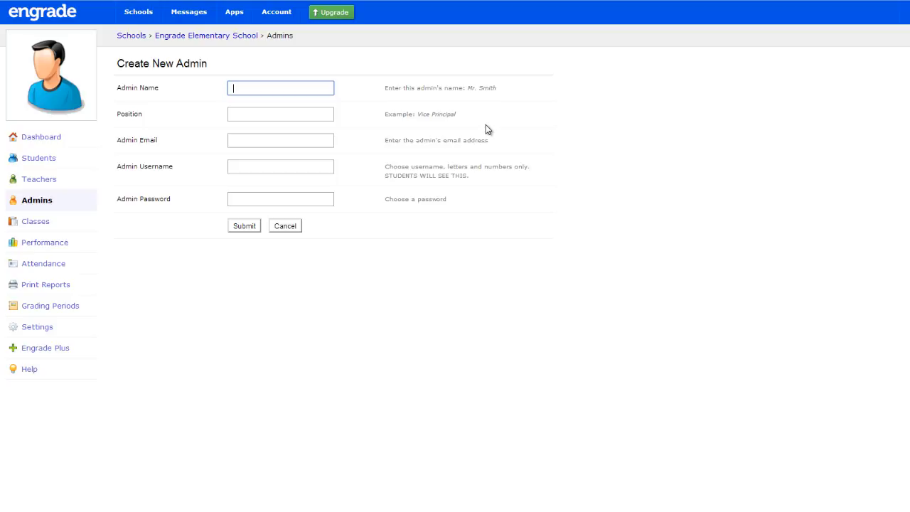
text(Engra)
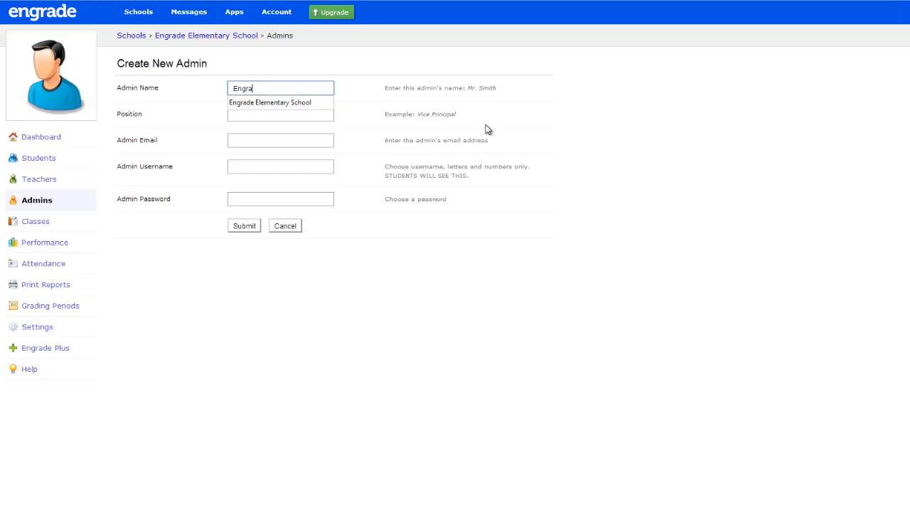
text(de Adminis)
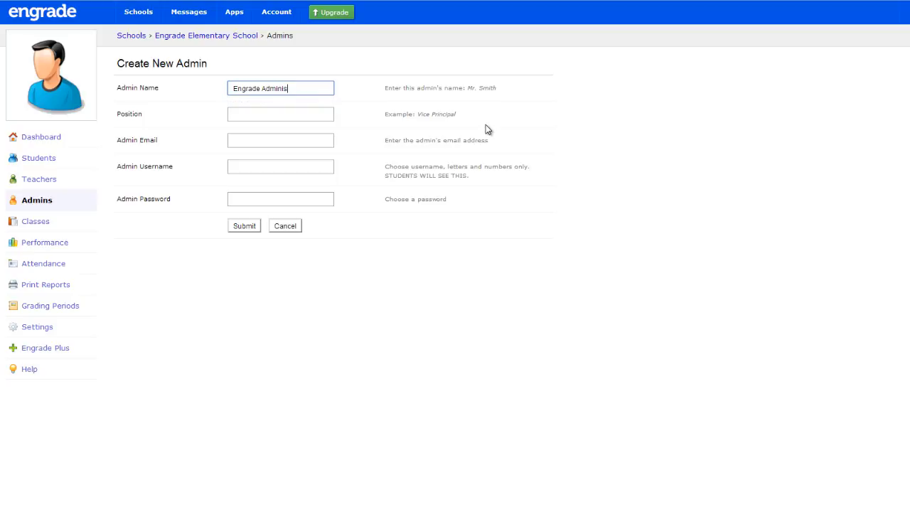
text(trator)
key(Tab)
text(Assista)
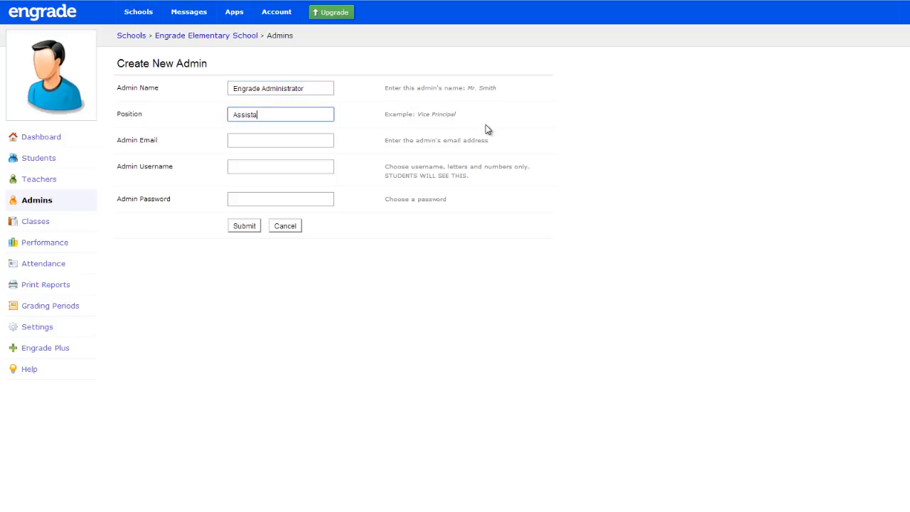
text(nt Principal)
Enter the new admin's email, the username engradeadministrator345 and the admin password, and submit the form
key(Tab)
text(demo)
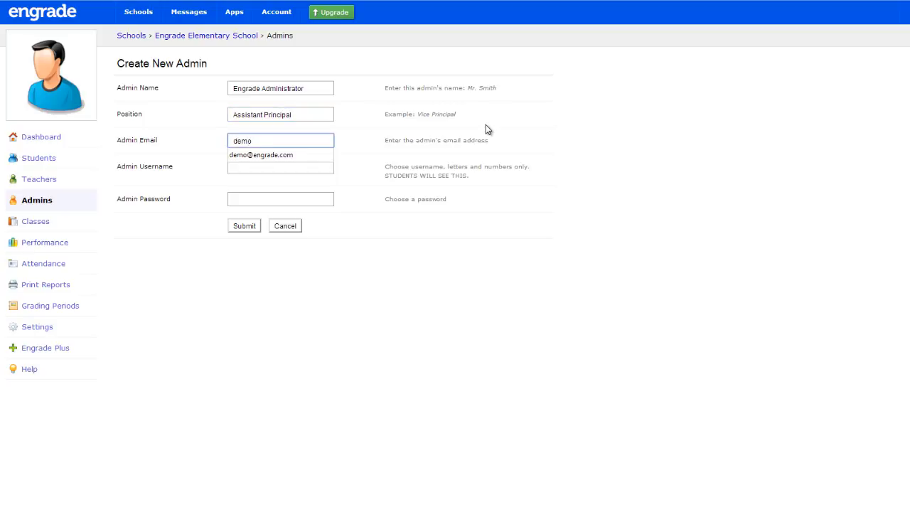
key(Down)
key(Return)
key(Tab)
text(engrade)
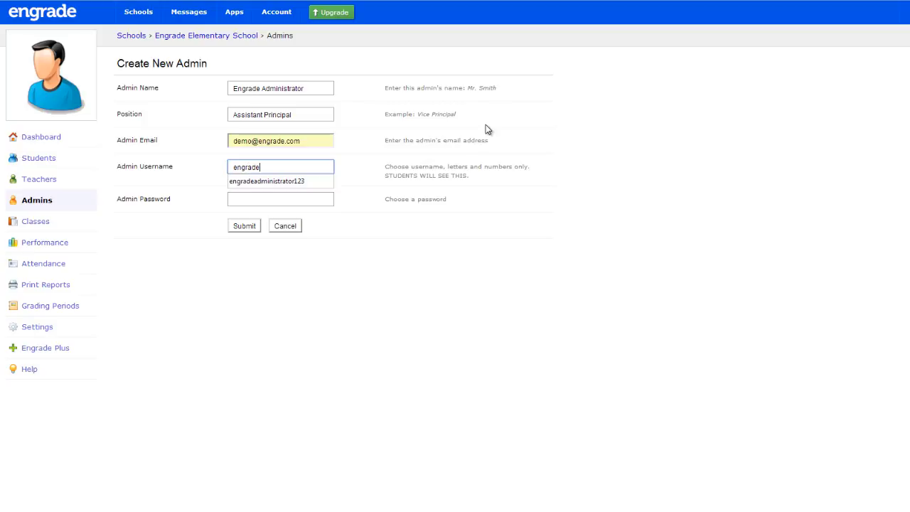
text(administrator345)
key(Tab)
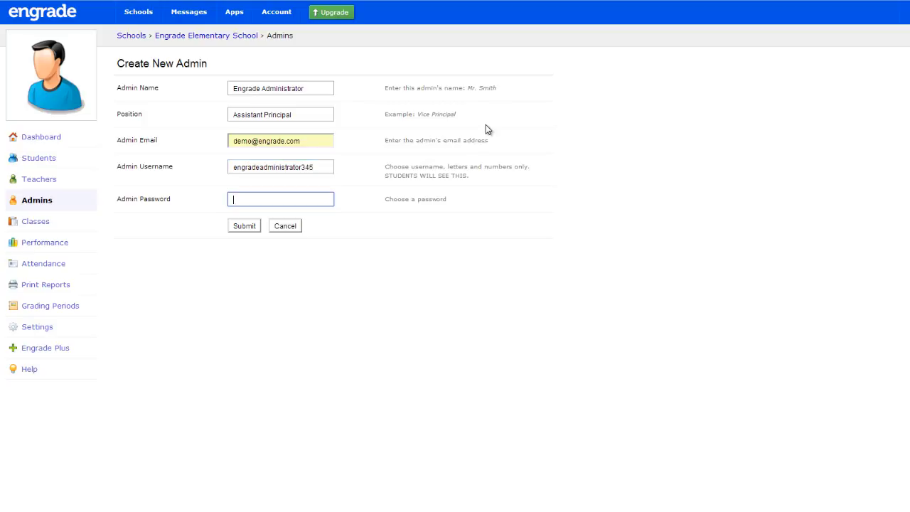
text(demodemo)
click(245, 228)
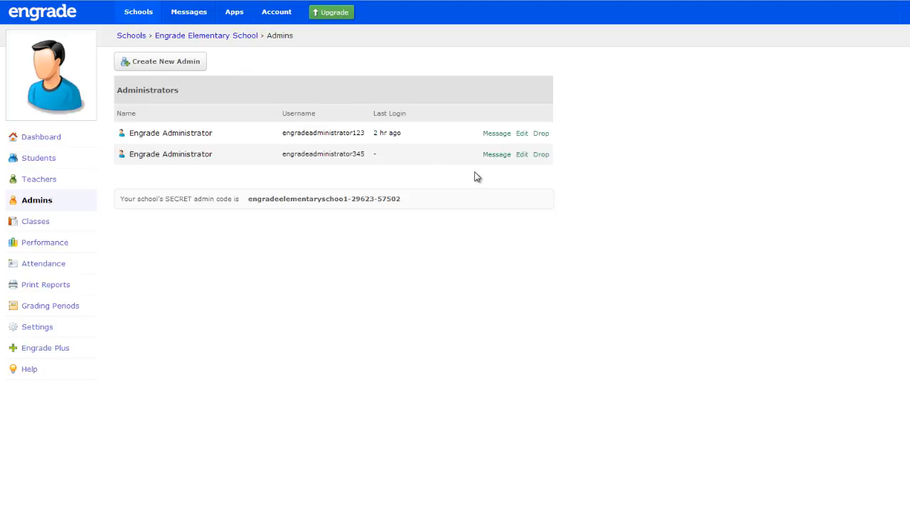
Set the permissions of the admin engradeadministrator345 to View only and save the change
click(522, 155)
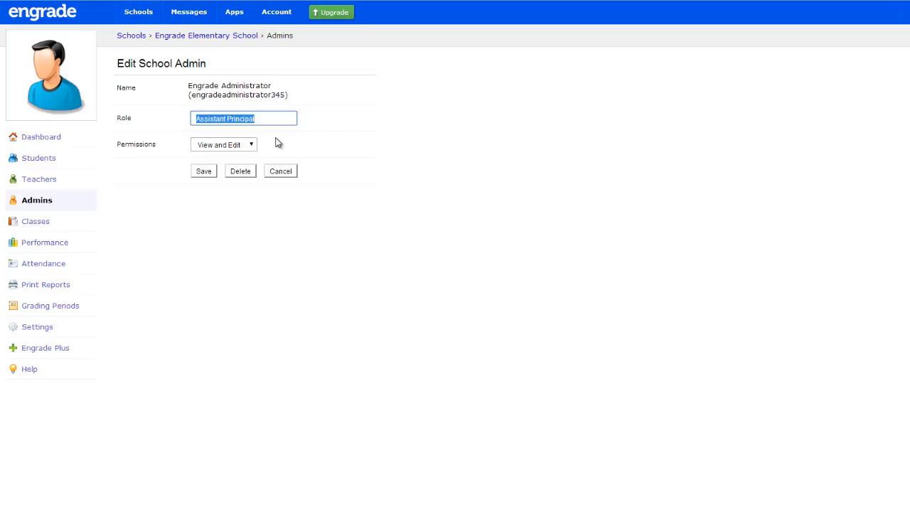
click(254, 145)
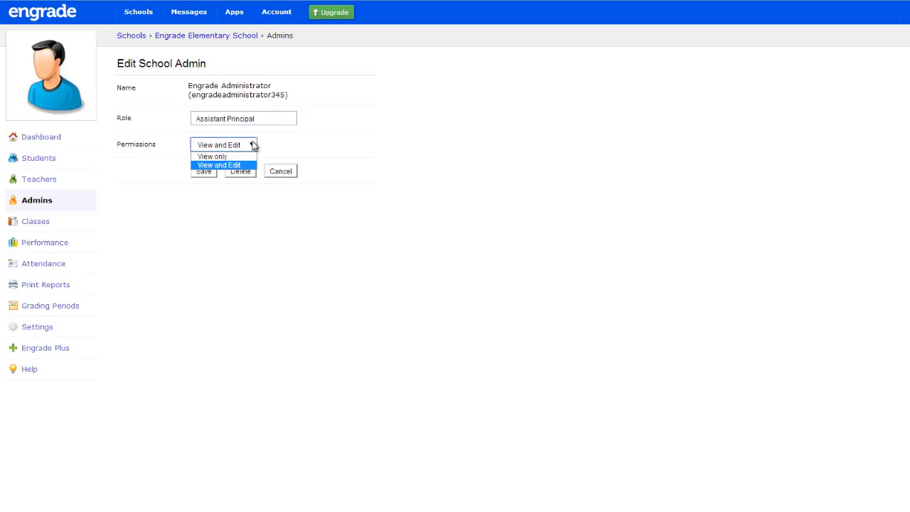
click(235, 157)
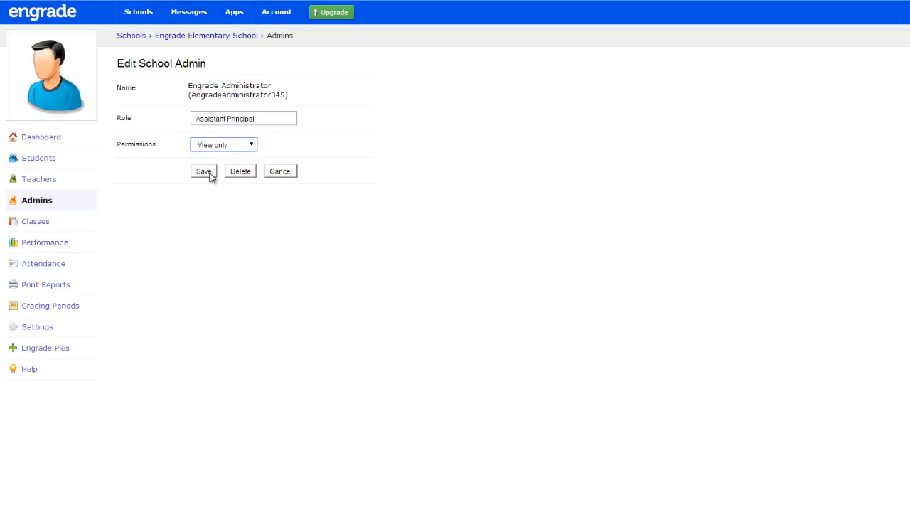
click(208, 173)
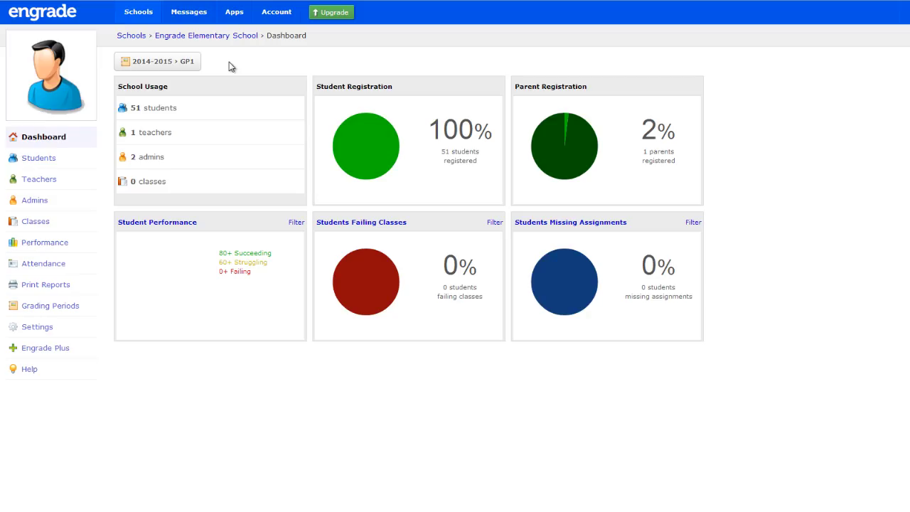
Start creating multiple classes and fill in the first as ELA, 5th Grade, English/Language Arts, with Engrade Teacher as primary teacher
click(63, 226)
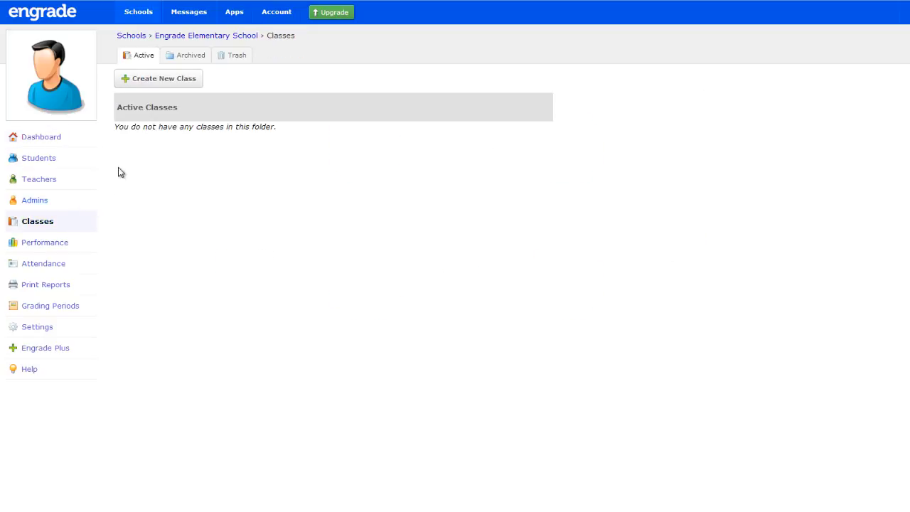
click(182, 83)
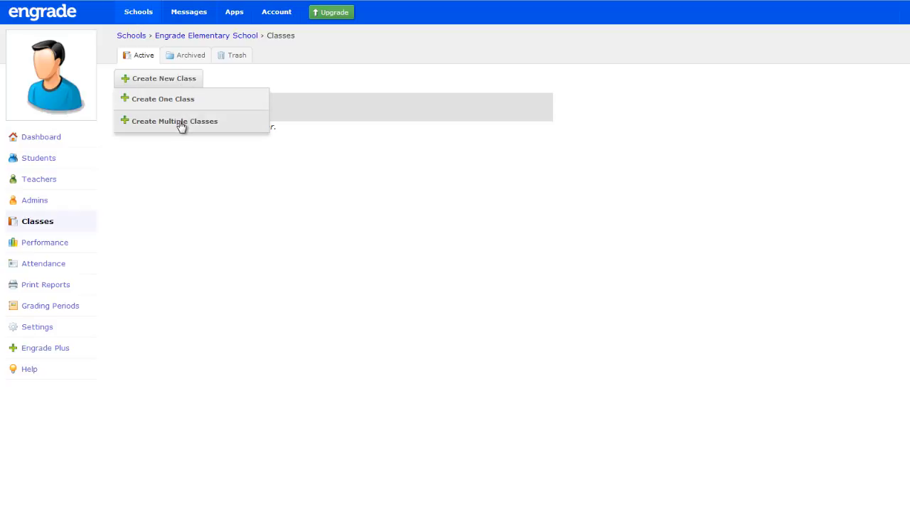
click(228, 124)
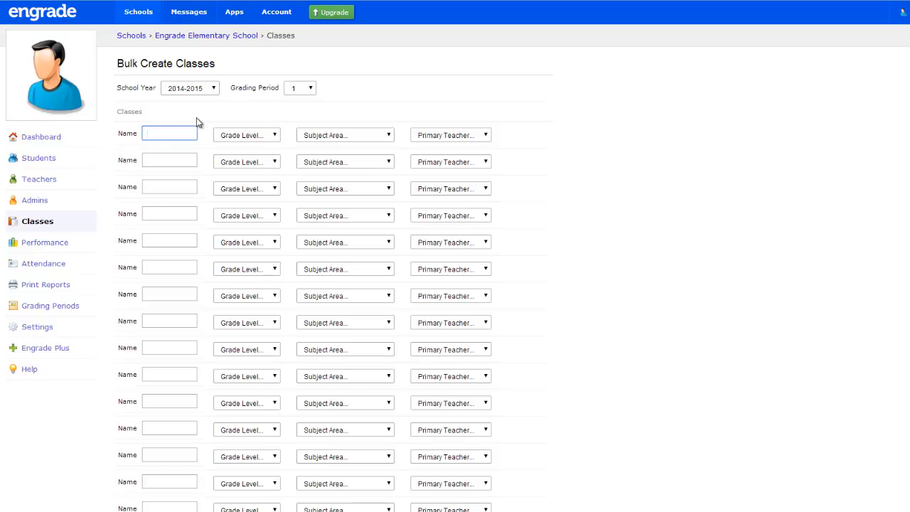
text(ELA)
click(236, 136)
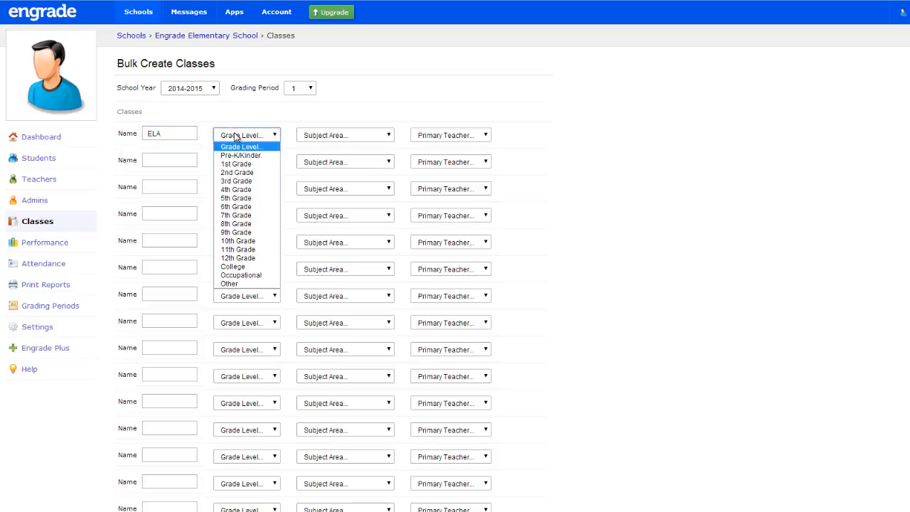
click(240, 199)
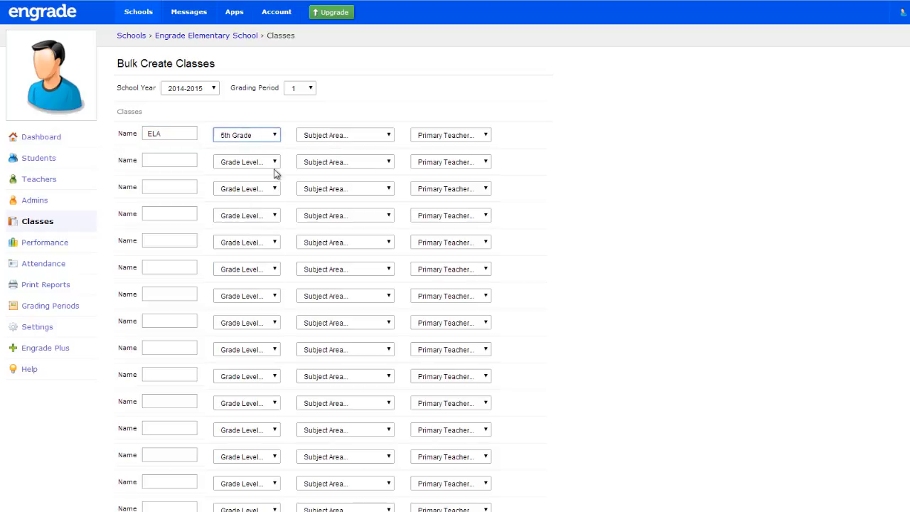
click(339, 138)
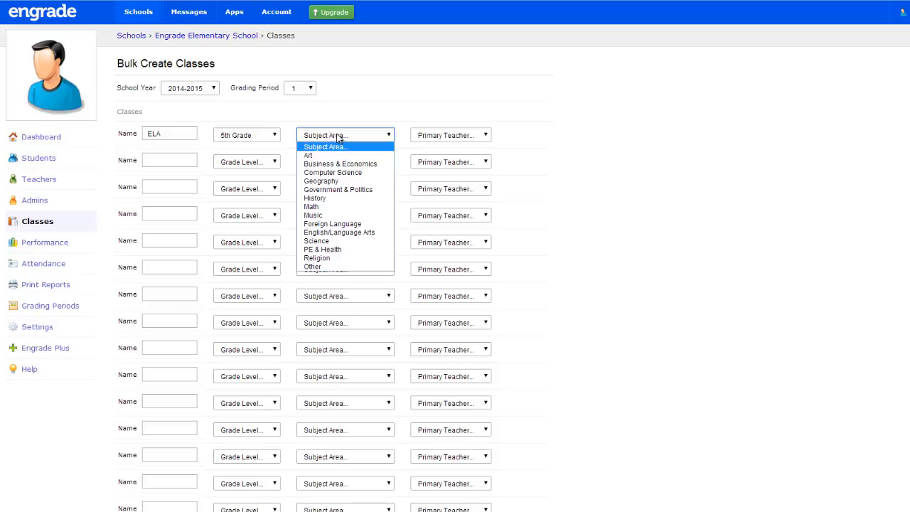
click(350, 232)
click(452, 136)
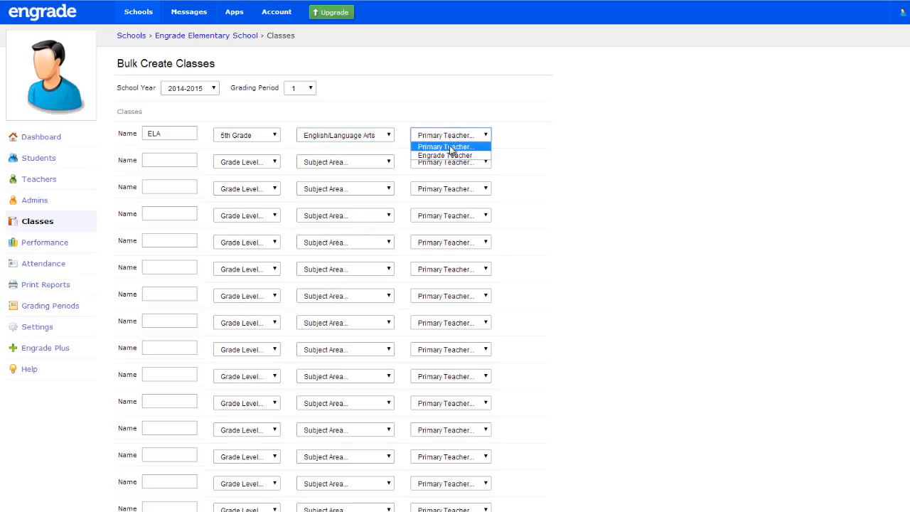
click(445, 155)
Fill in the second class as Math, 5th Grade, subject Math, with Engrade Teacher as primary teacher, and submit the bulk class form
click(189, 155)
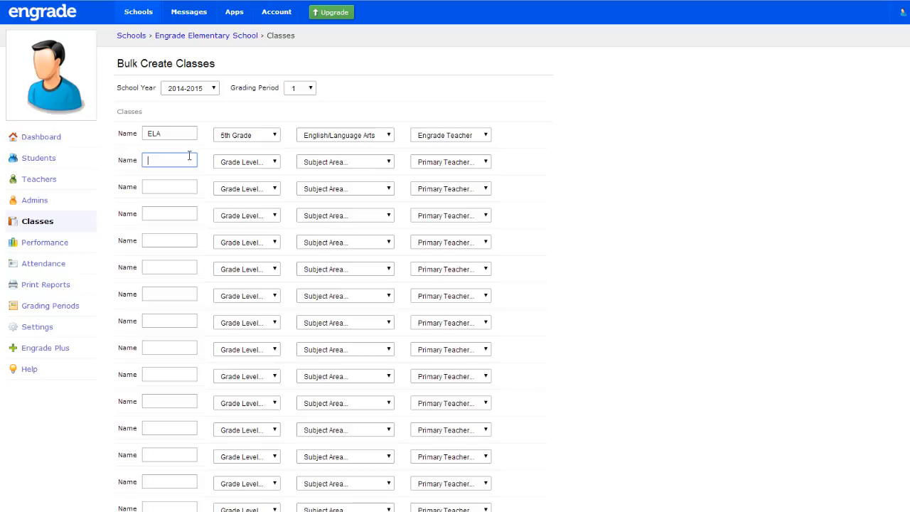
text(Math)
click(233, 167)
click(240, 226)
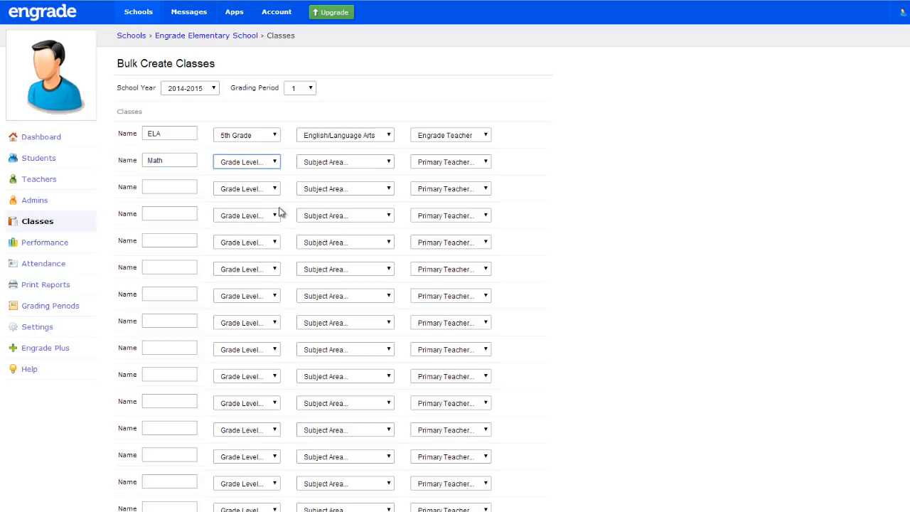
click(325, 163)
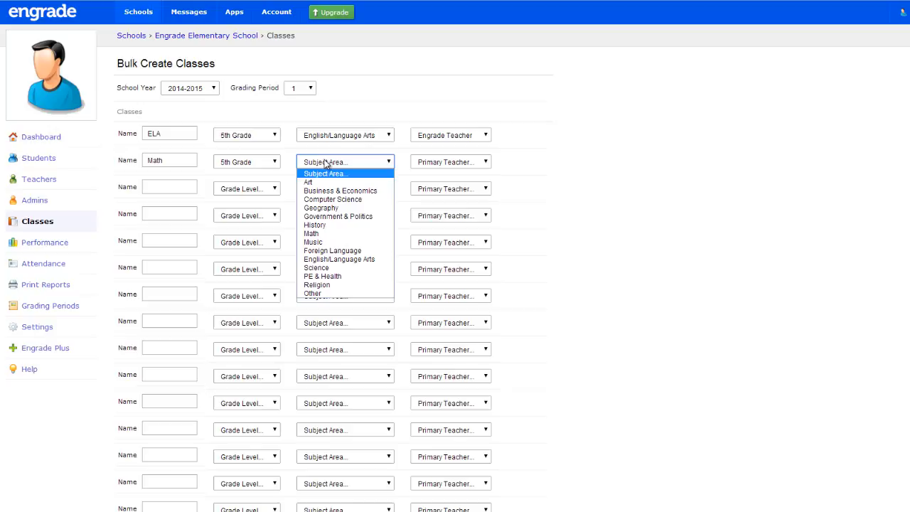
click(313, 233)
click(437, 164)
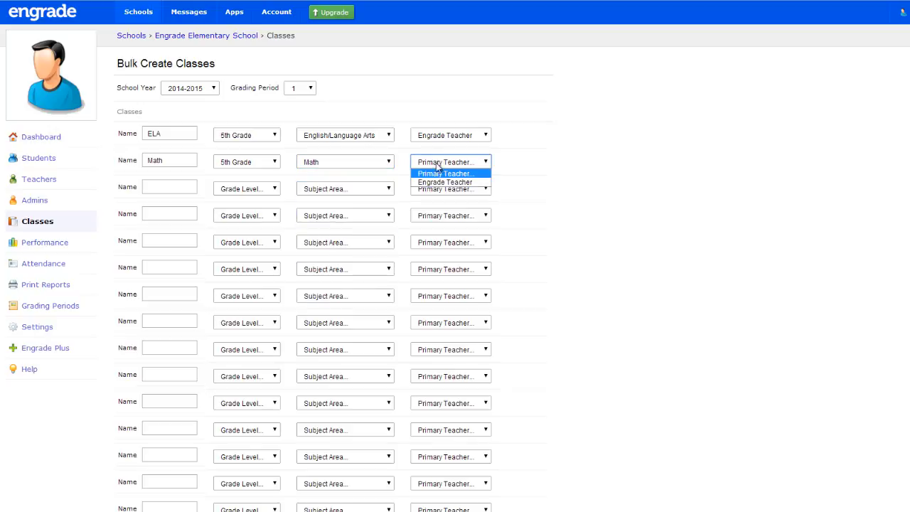
click(445, 182)
scroll(519, 174, down, 3)
scroll(518, 174, down, 5)
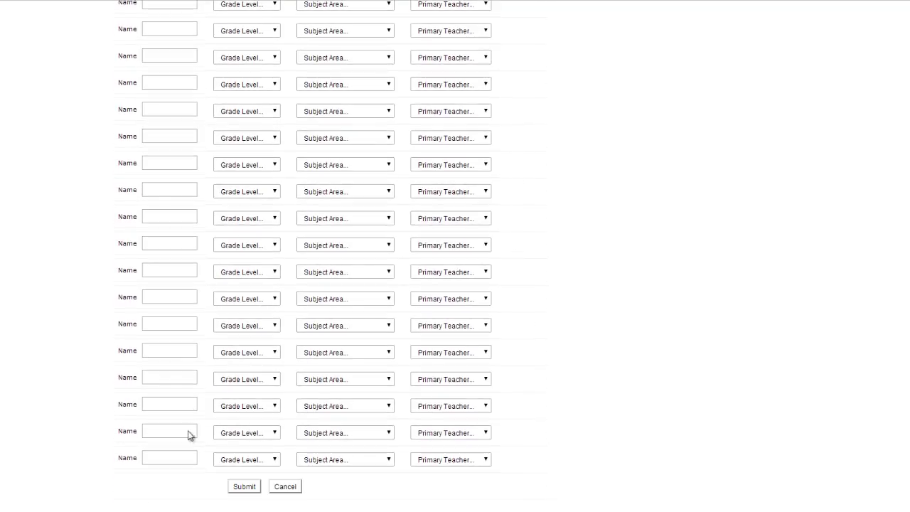
click(244, 488)
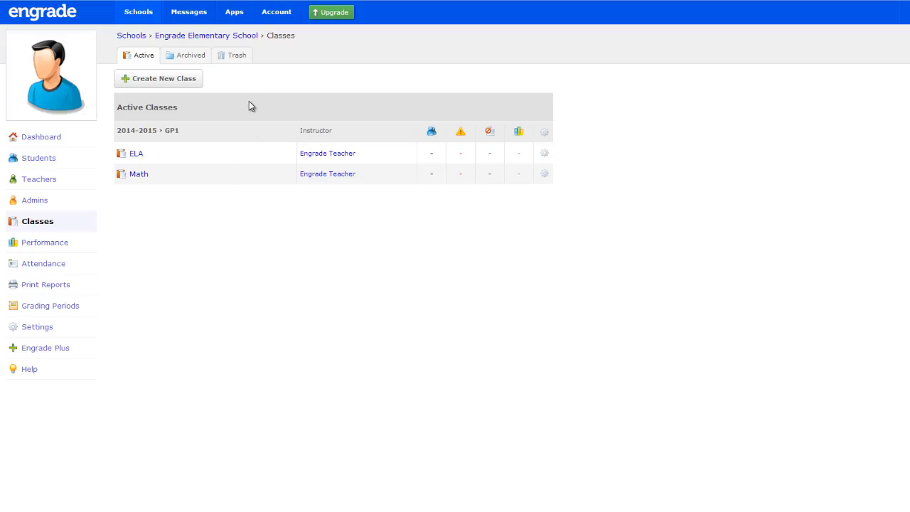
Create a single class named Science for 5th Grade with the subject Science and Engrade Teacher as teacher, leaving the student list empty
click(196, 79)
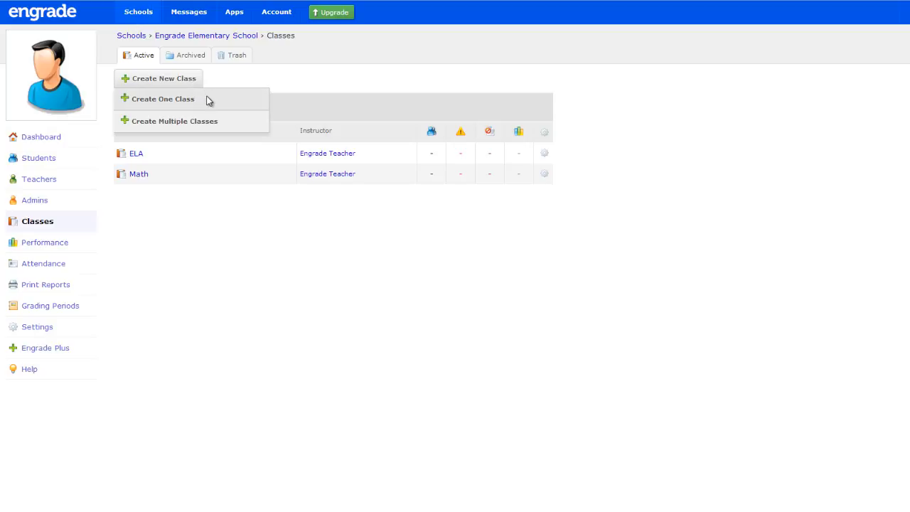
click(209, 101)
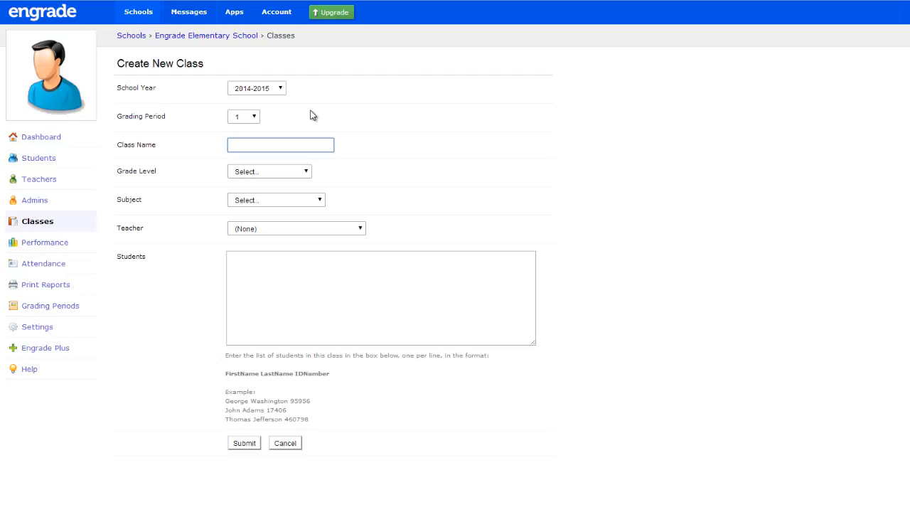
text(Science)
click(267, 172)
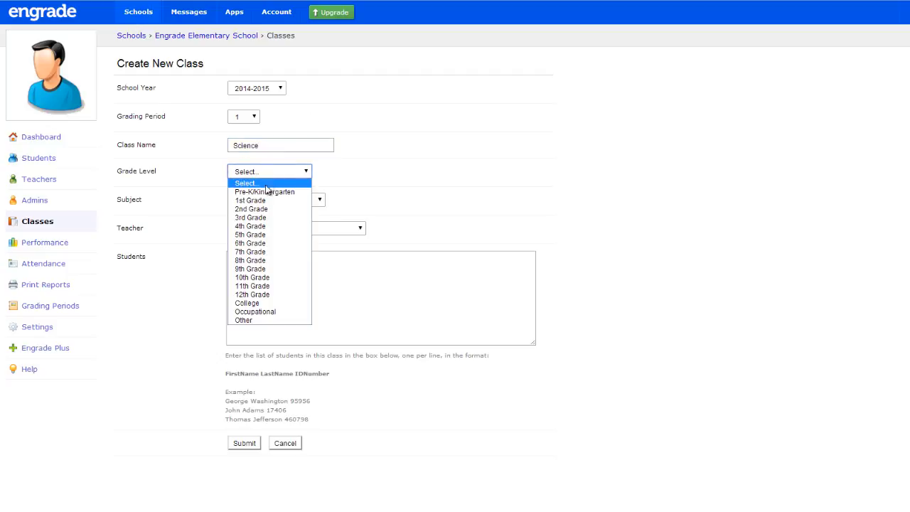
click(251, 235)
click(257, 203)
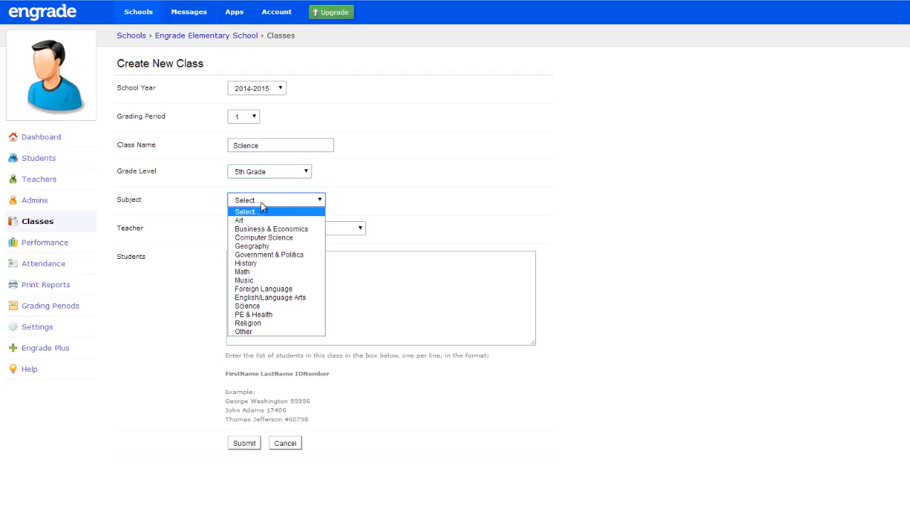
click(260, 306)
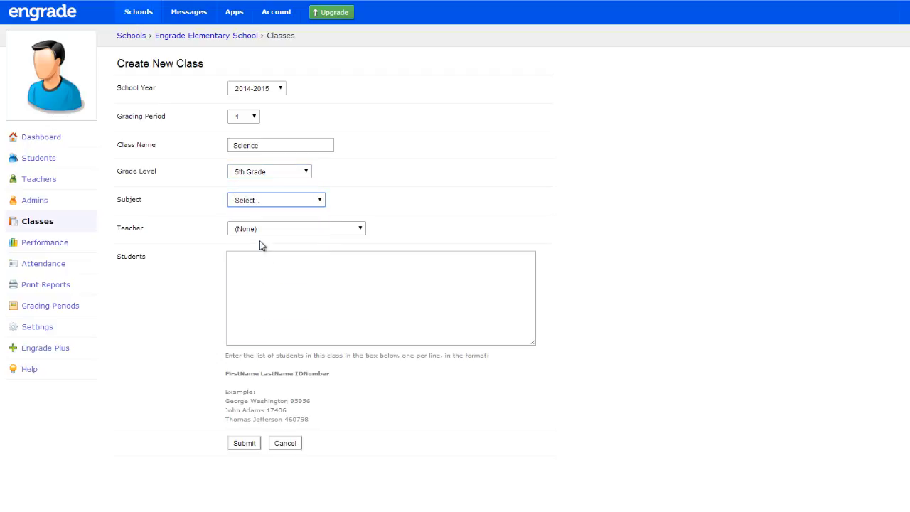
click(261, 229)
click(261, 249)
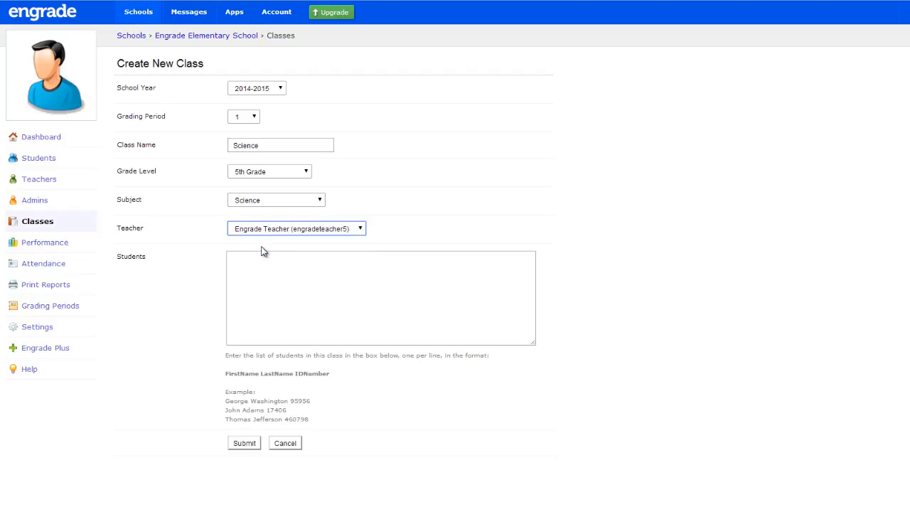
click(244, 443)
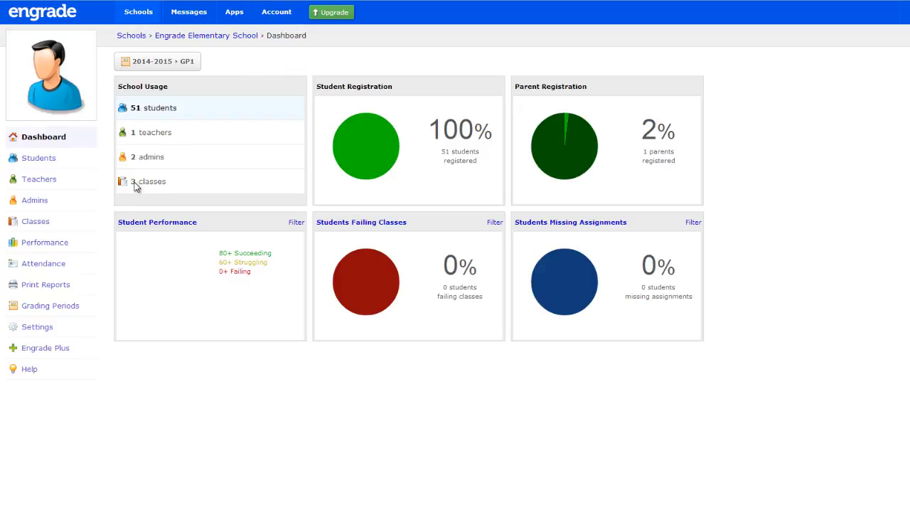
Open the ELA class roster for editing, search the school roster by a student's first name, and add that student to the class
click(61, 224)
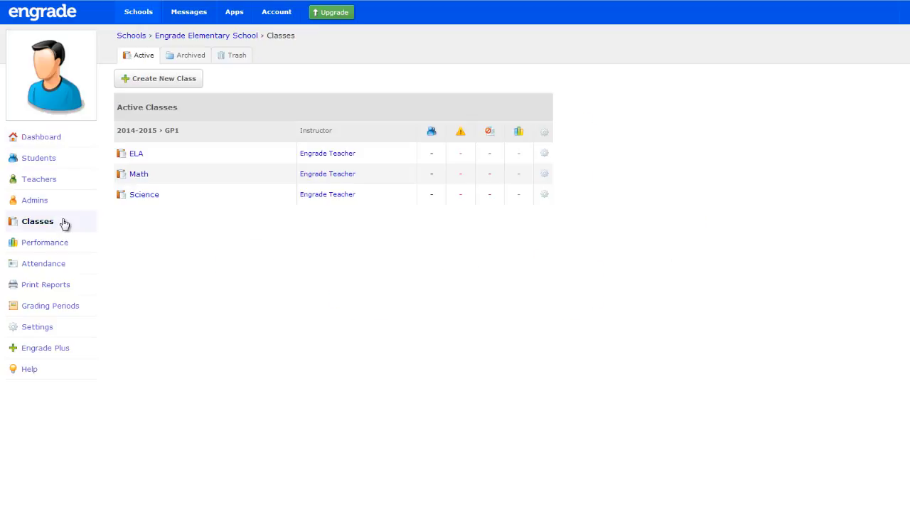
click(544, 154)
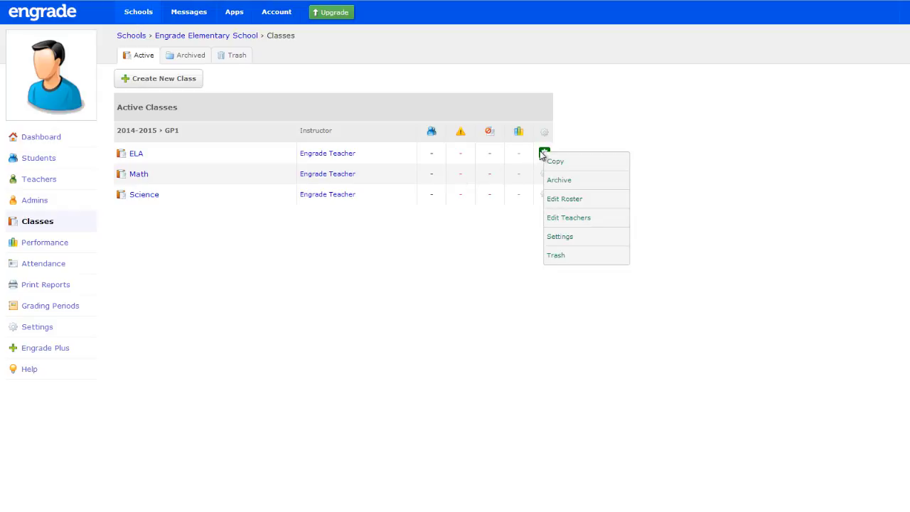
click(581, 202)
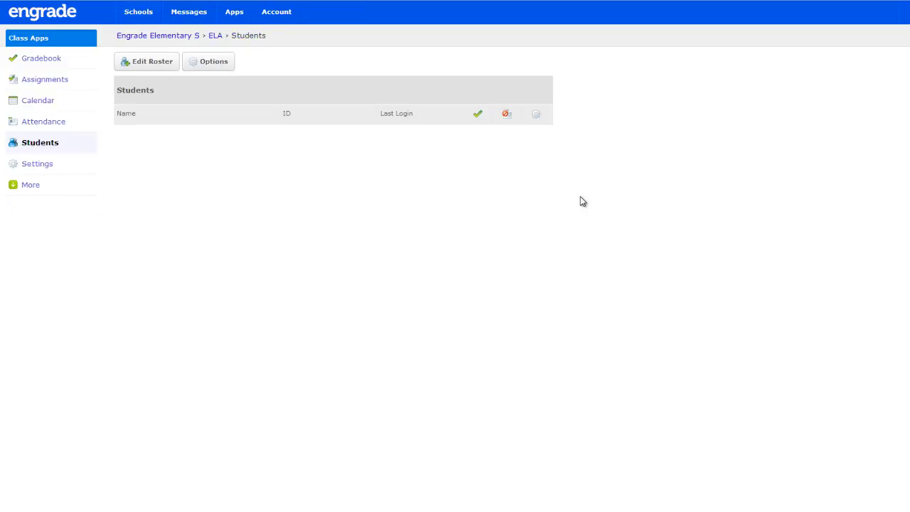
click(165, 70)
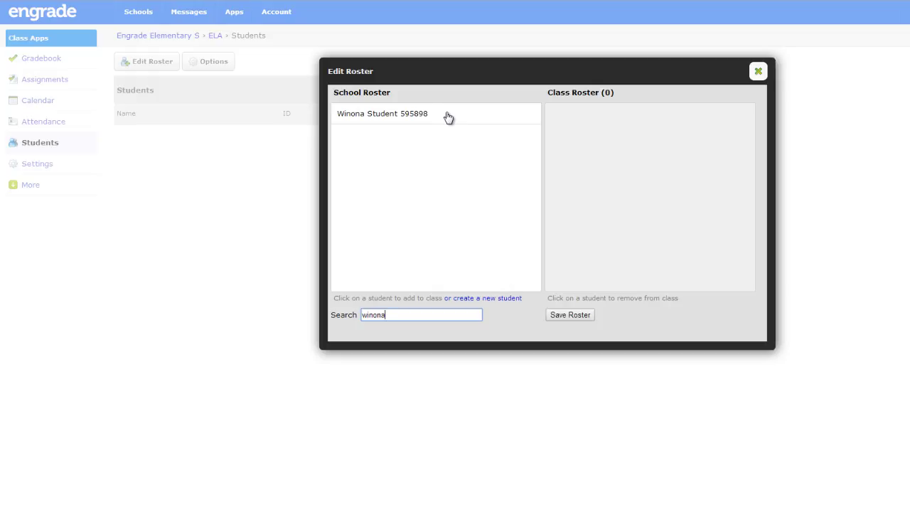
click(396, 118)
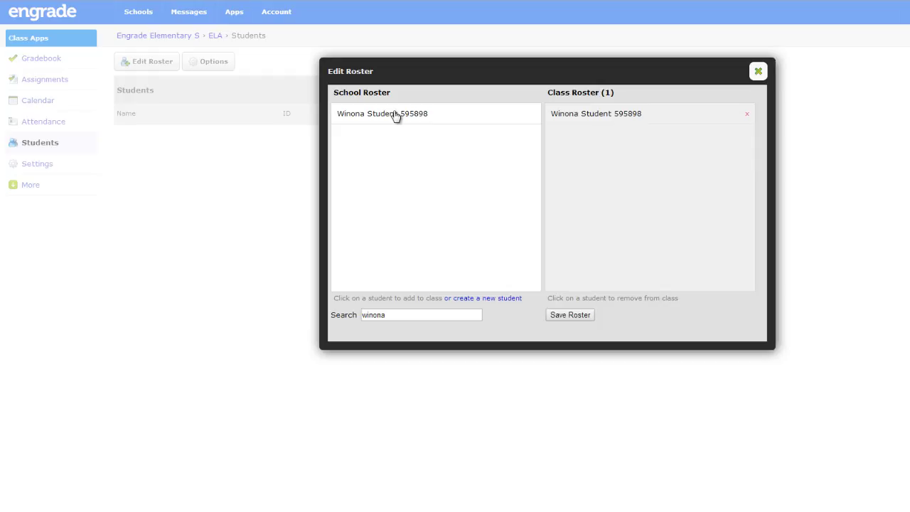
Clear the roster search and add the third, seventh, twelfth and fourteenth students of the full school roster to the ELA class
double_click(400, 315)
key(BackSpace)
click(377, 156)
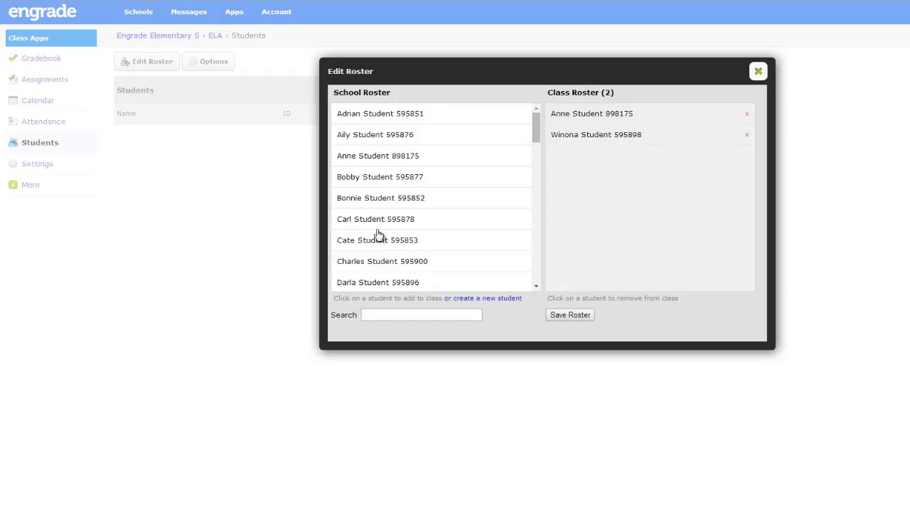
click(378, 239)
scroll(378, 240, down, 3)
click(376, 235)
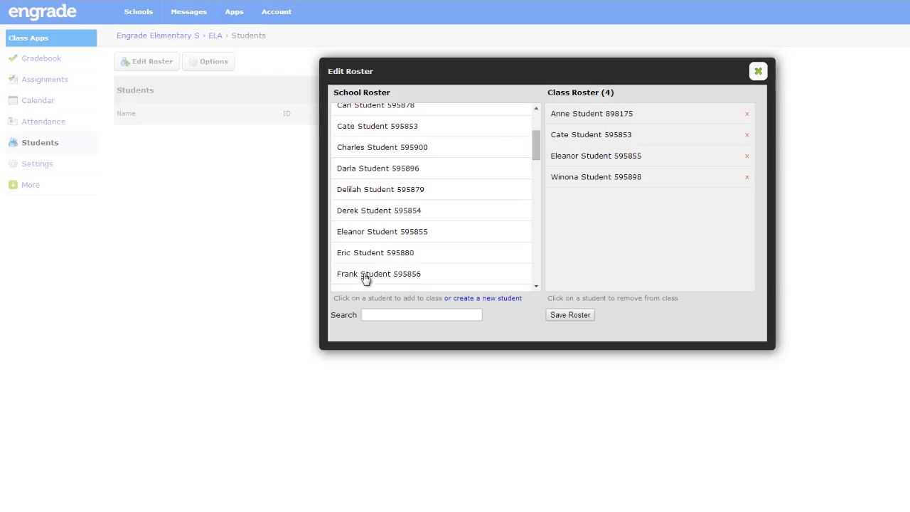
click(367, 277)
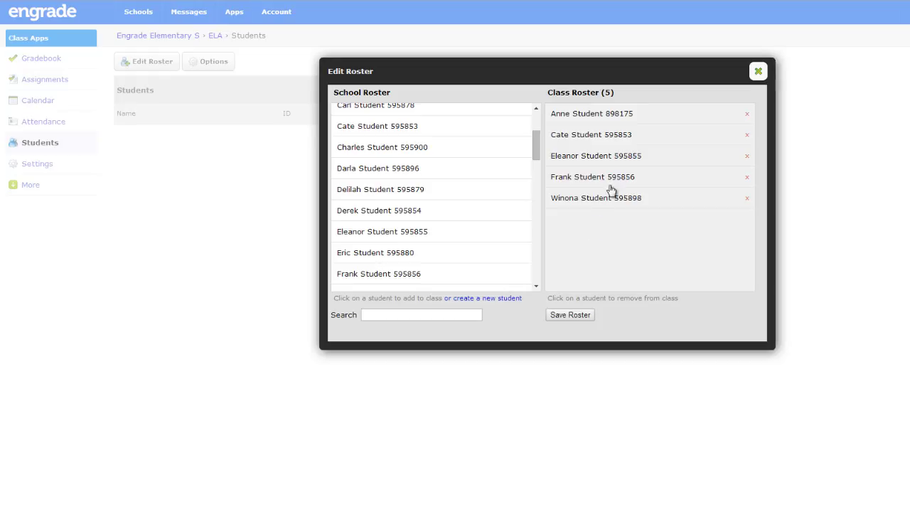
Remove the first student listed in the ELA class roster, confirm the removal, and save the roster
click(748, 116)
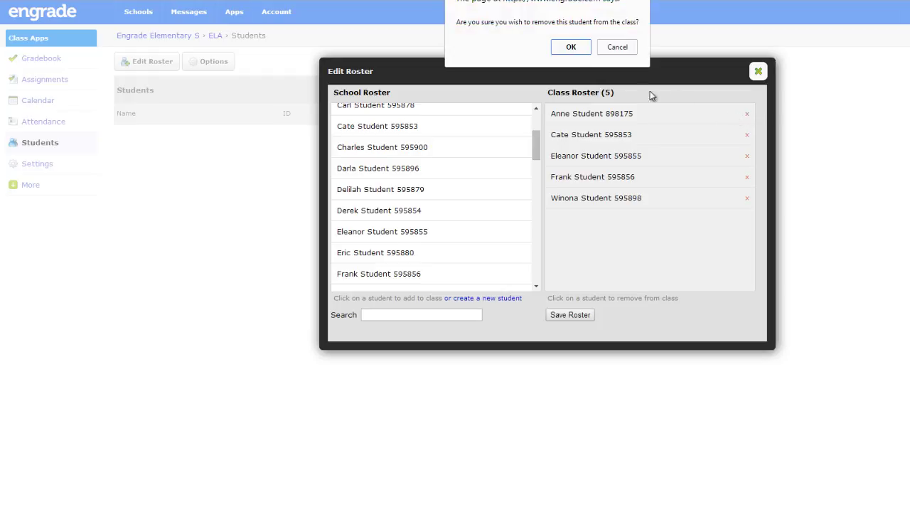
click(571, 48)
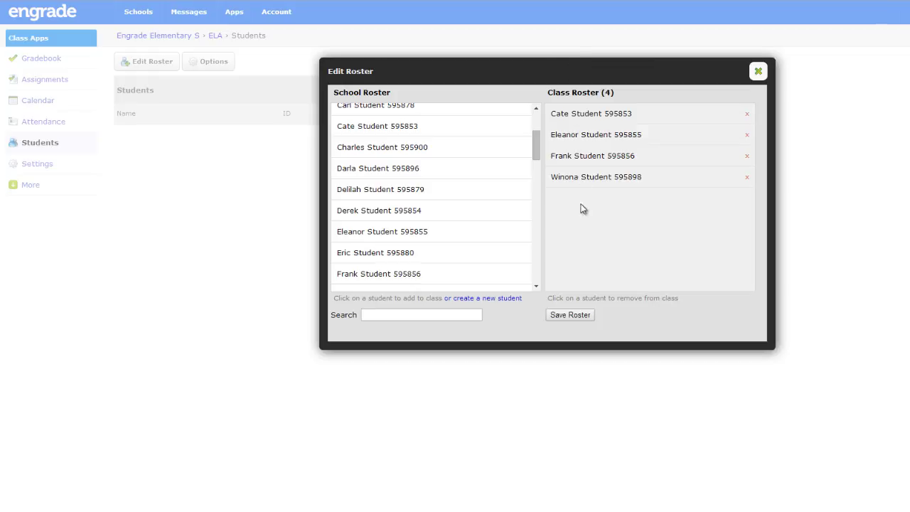
click(571, 315)
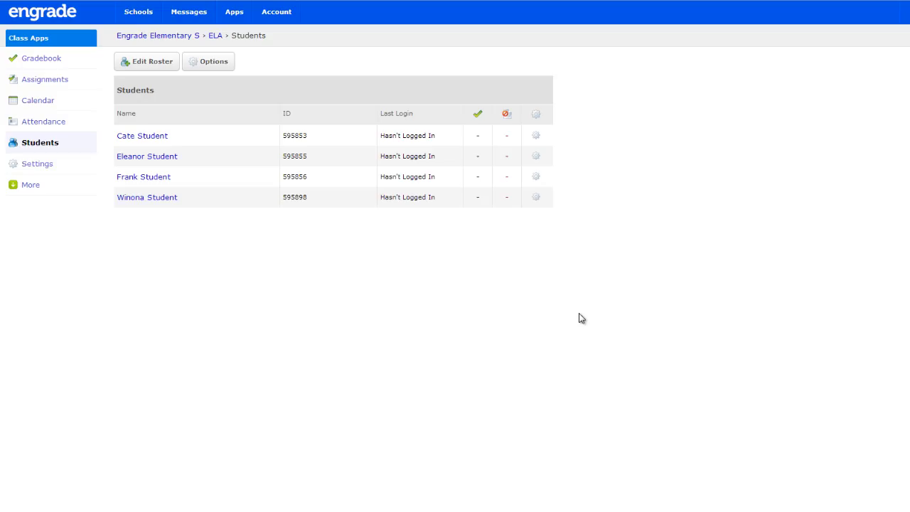